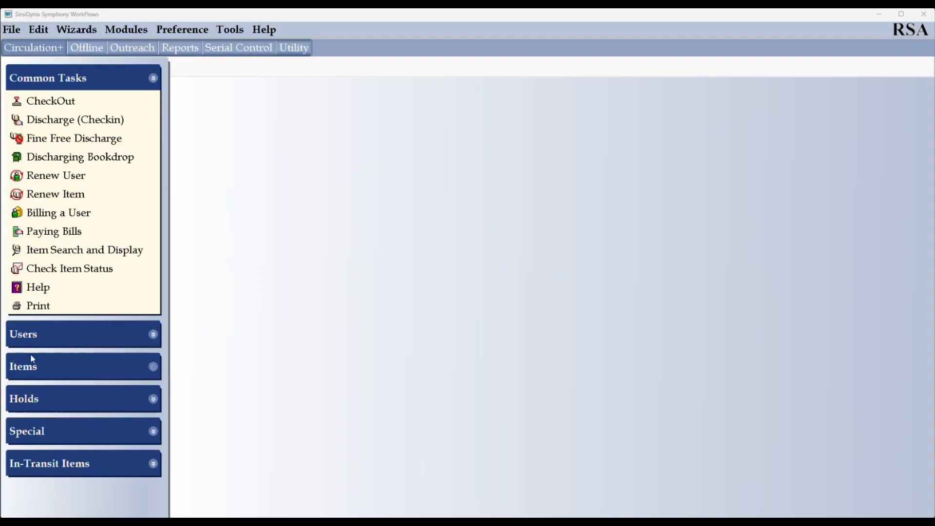
# - Open Display User from the Users group and bring up its name-based User Search
pyautogui.click(38, 338)
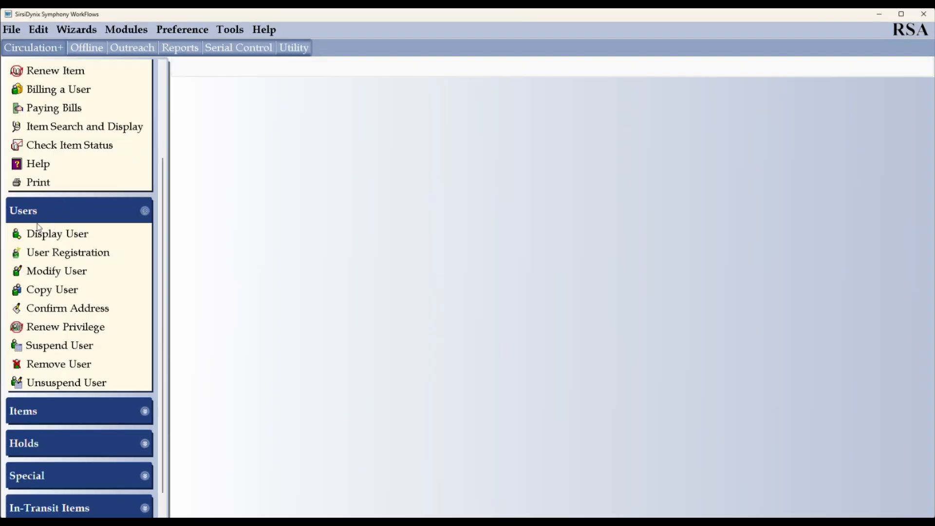
pyautogui.click(48, 236)
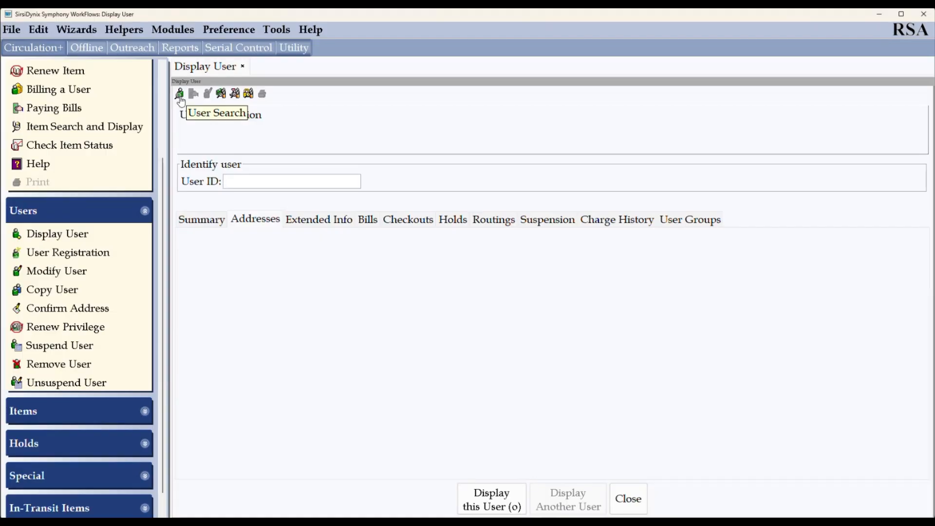
pyautogui.click(180, 96)
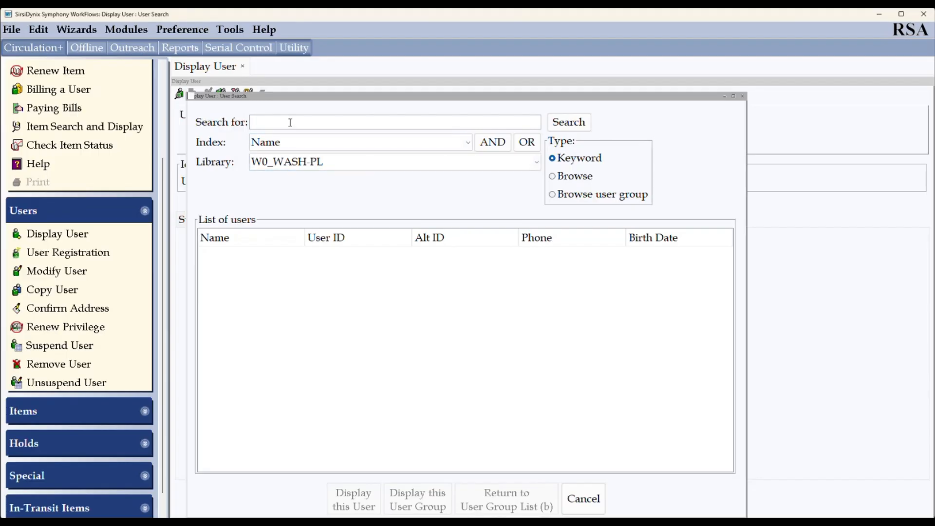
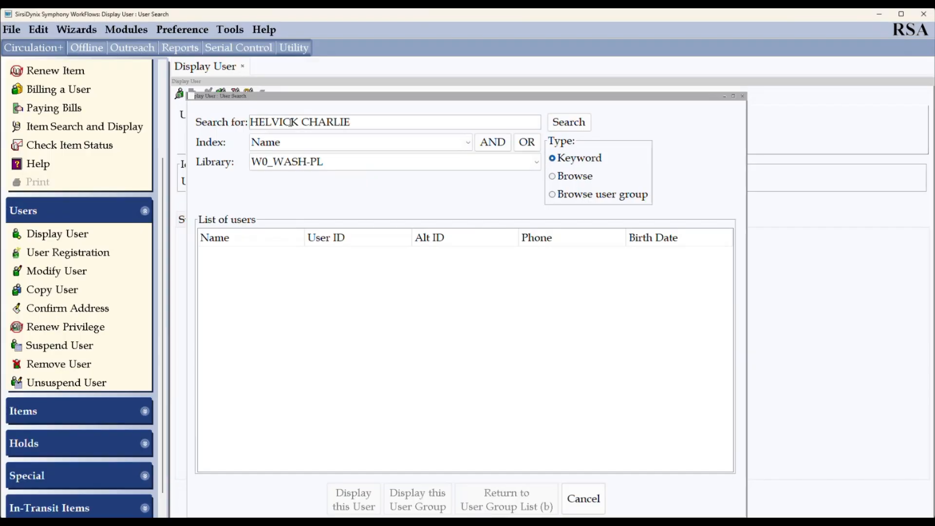
# - Search W0_WASH-PL for the patron's name and dismiss the 'User not found' message
pyautogui.press('Return')
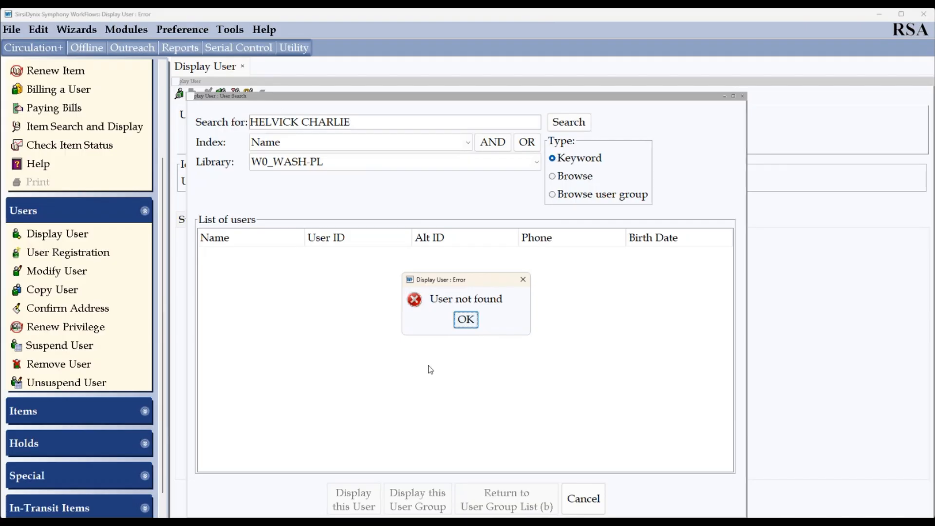
pyautogui.click(464, 318)
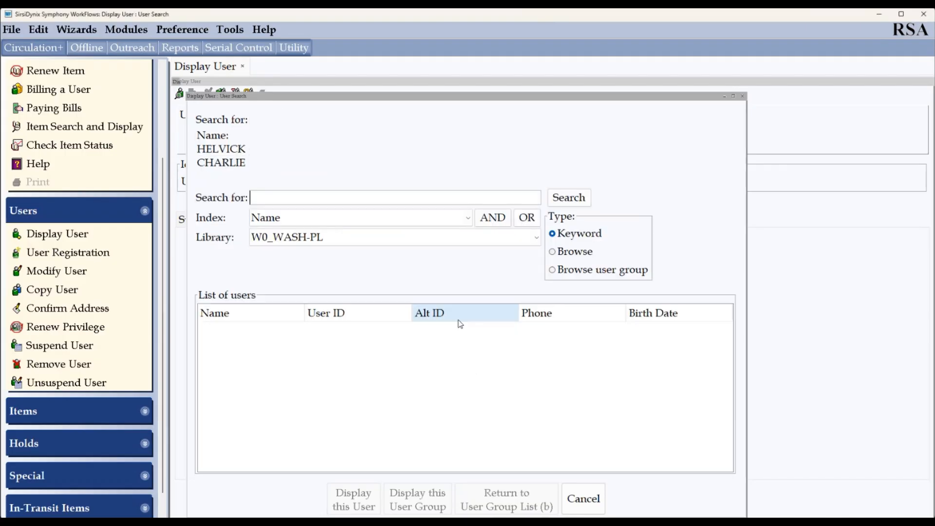
# - Repeat the name search across ALL_LIBS, then cancel the search and close Display User
pyautogui.click(318, 238)
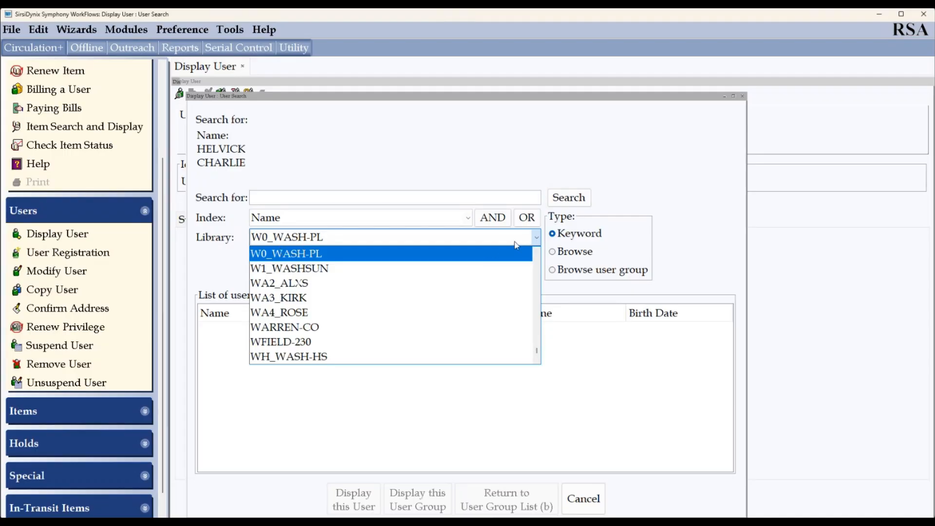
pyautogui.press('a')
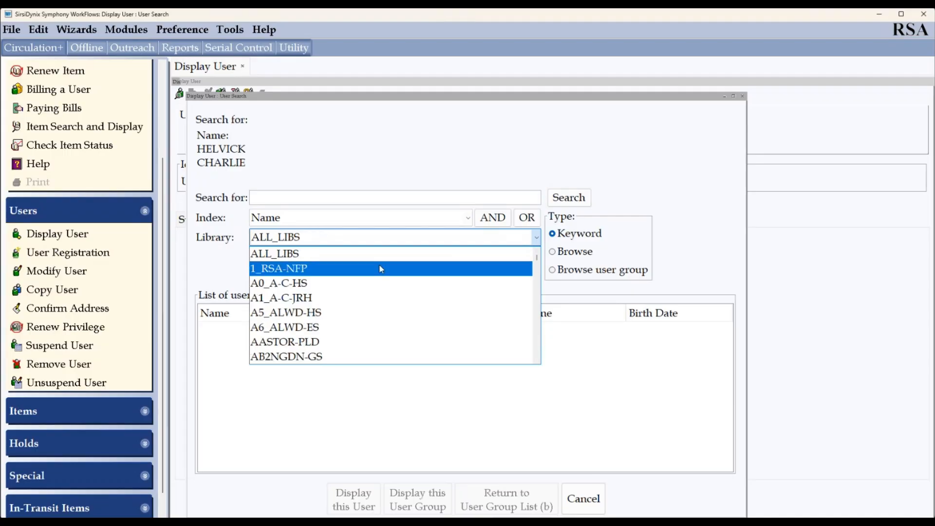
pyautogui.click(262, 256)
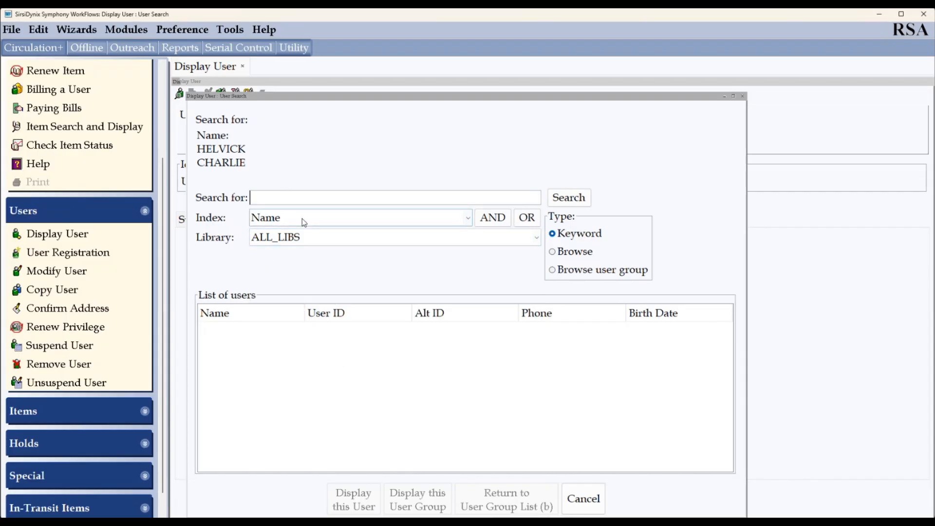
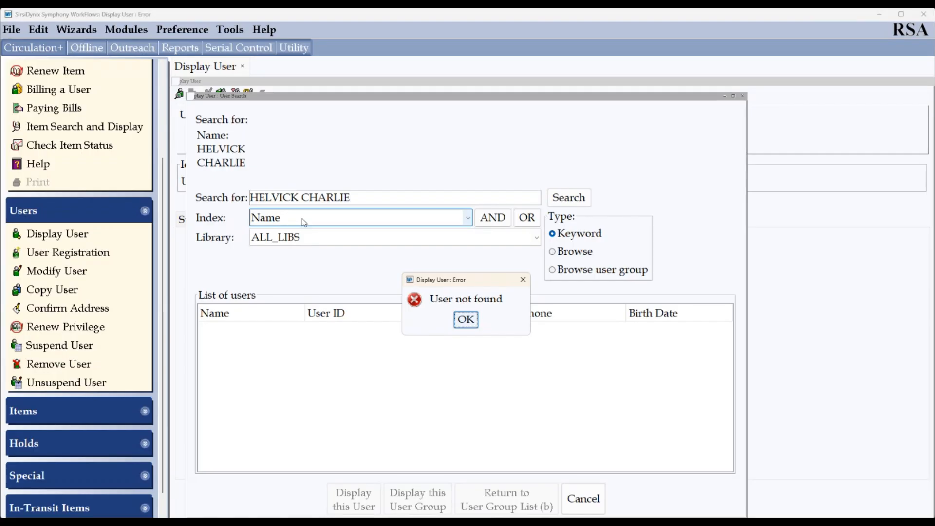
pyautogui.press('Return')
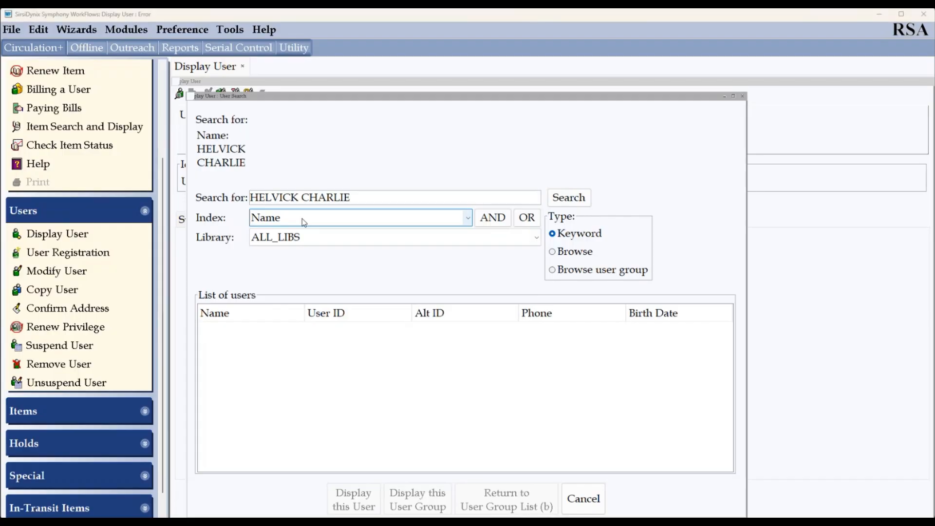
pyautogui.click(583, 499)
pyautogui.click(638, 502)
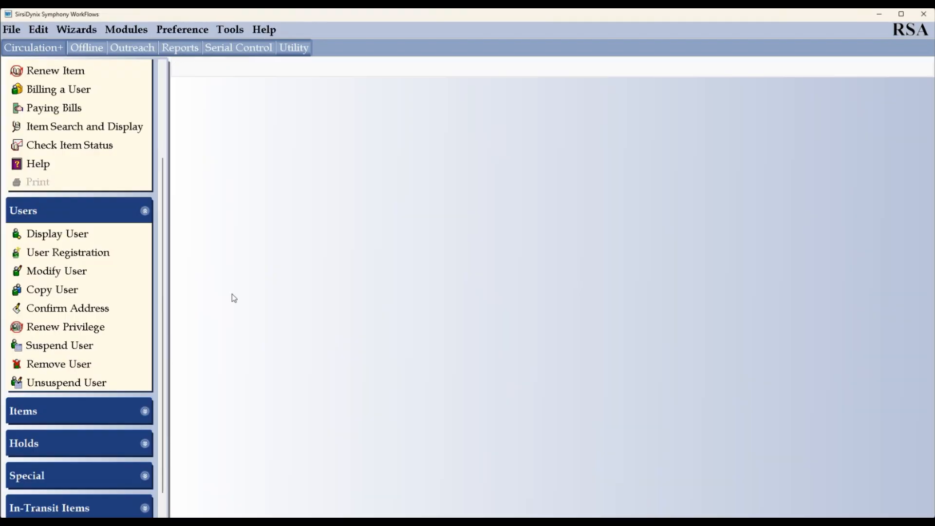
# - Start User Registration with profile ADULT-20 and a user ID that turns out to be taken
pyautogui.click(58, 258)
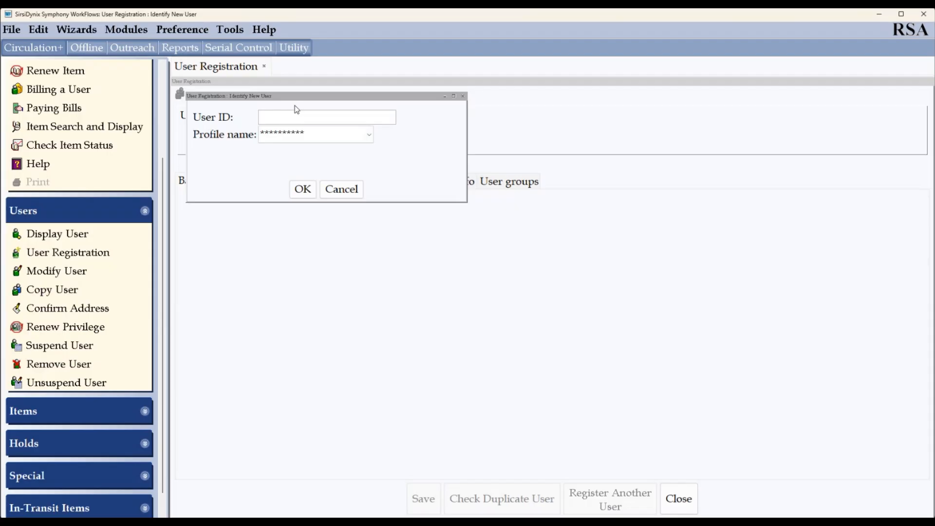
pyautogui.click(368, 136)
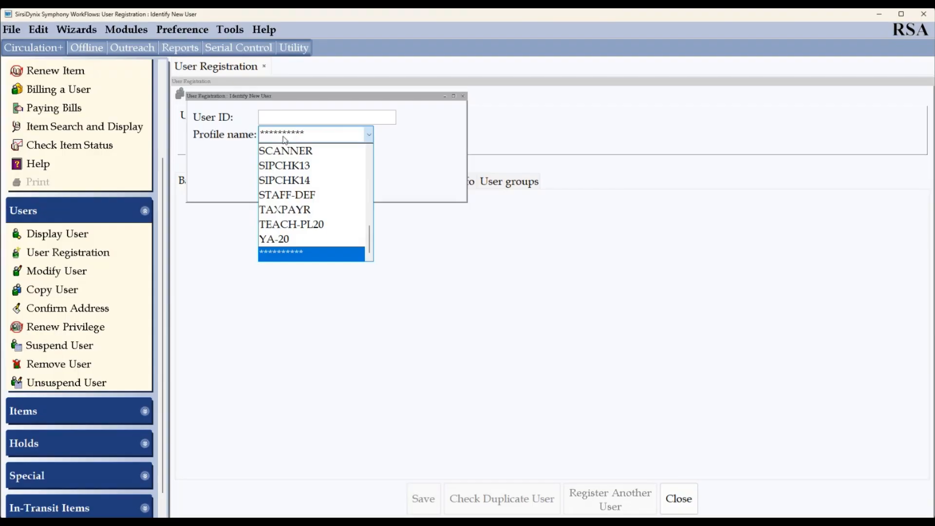
pyautogui.press('a')
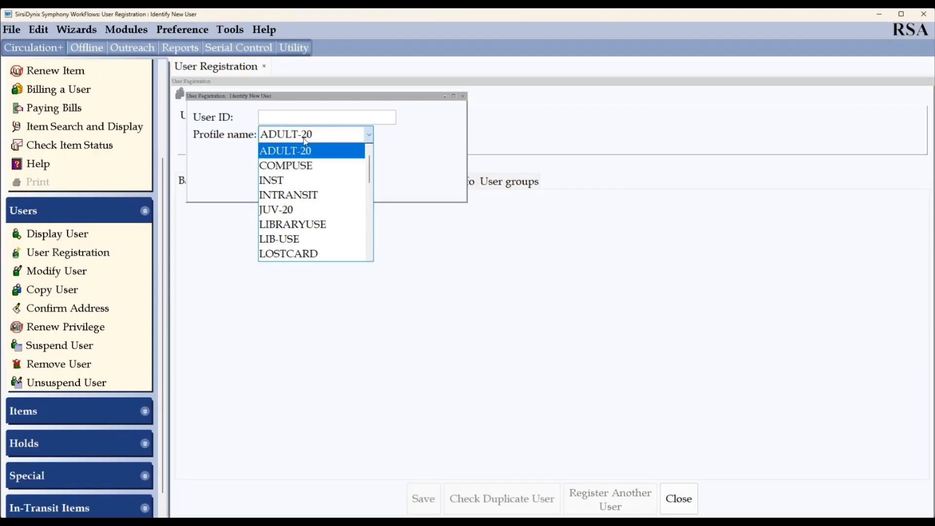
pyautogui.click(316, 151)
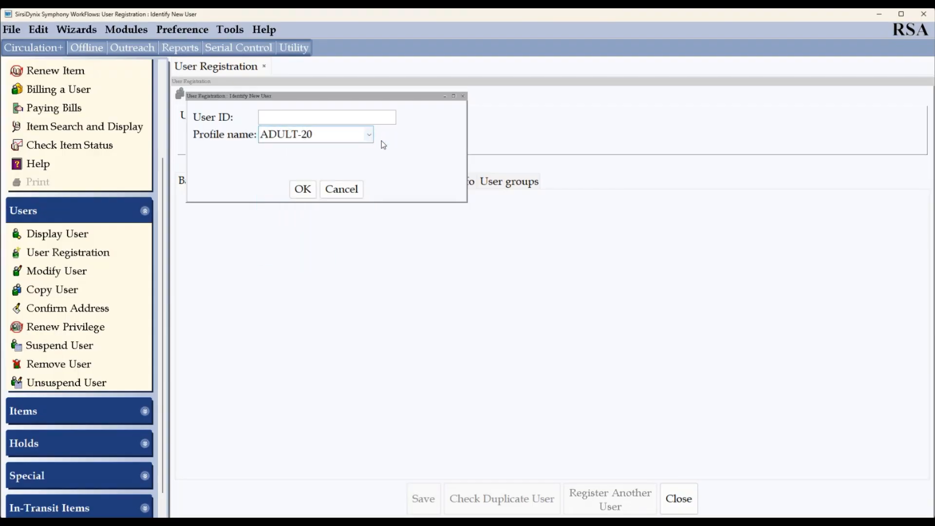
pyautogui.write('SNDEMO5')
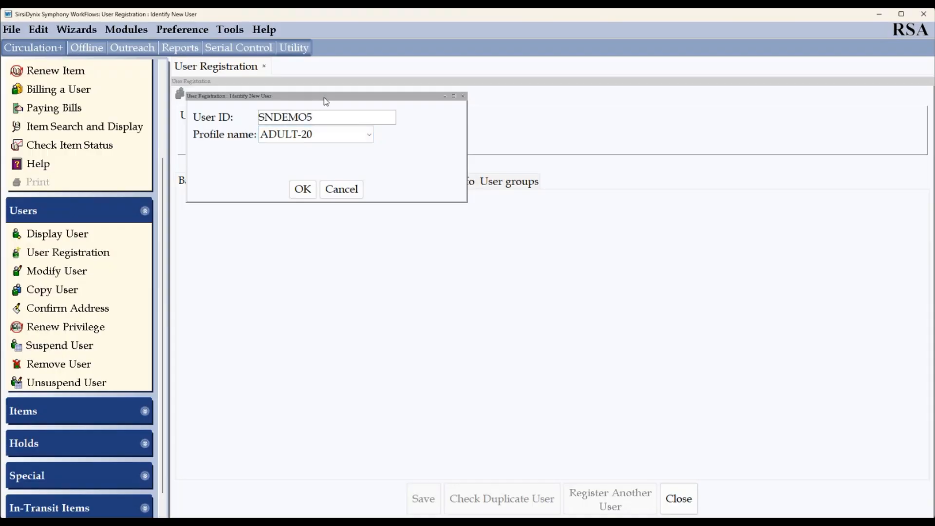
pyautogui.press('Return')
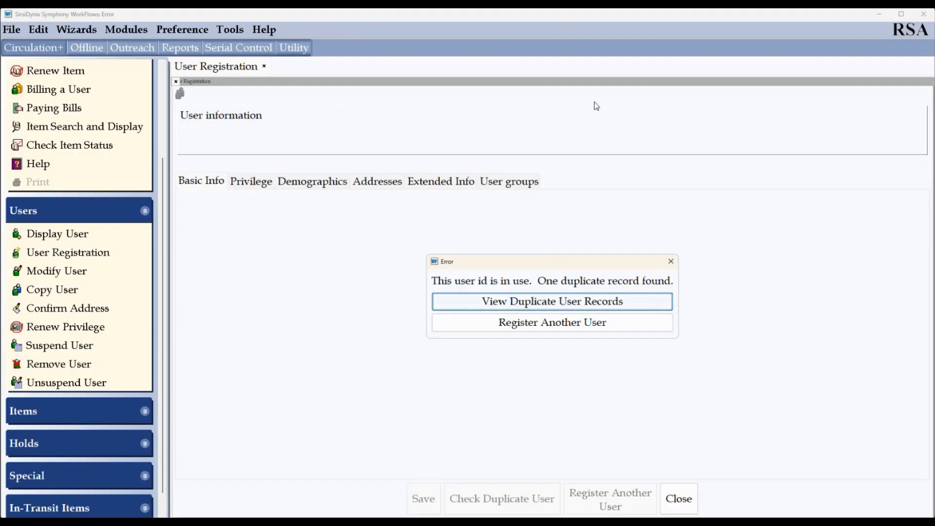
pyautogui.click(670, 261)
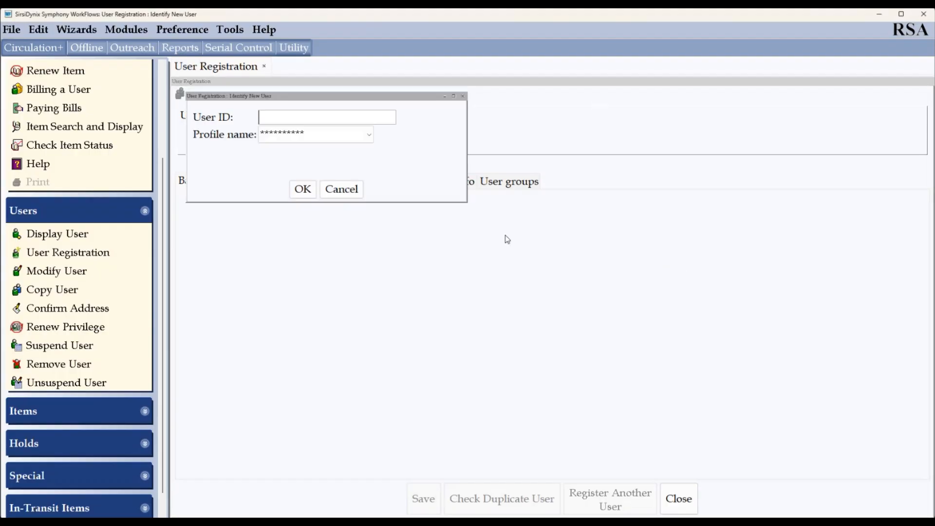
# - Choose profile ADULT-20 with a different, unused user ID to open the registration form
pyautogui.click(286, 132)
pyautogui.press('a')
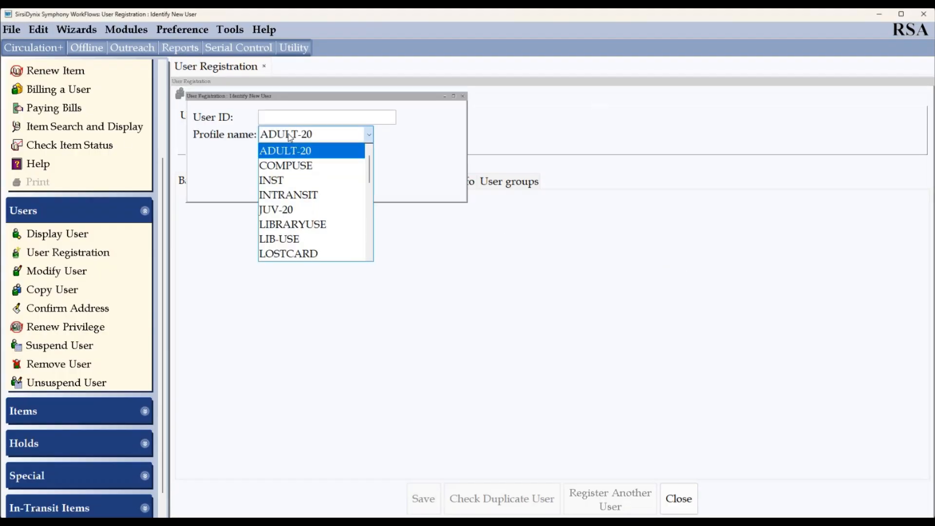
pyautogui.click(303, 152)
pyautogui.click(320, 111)
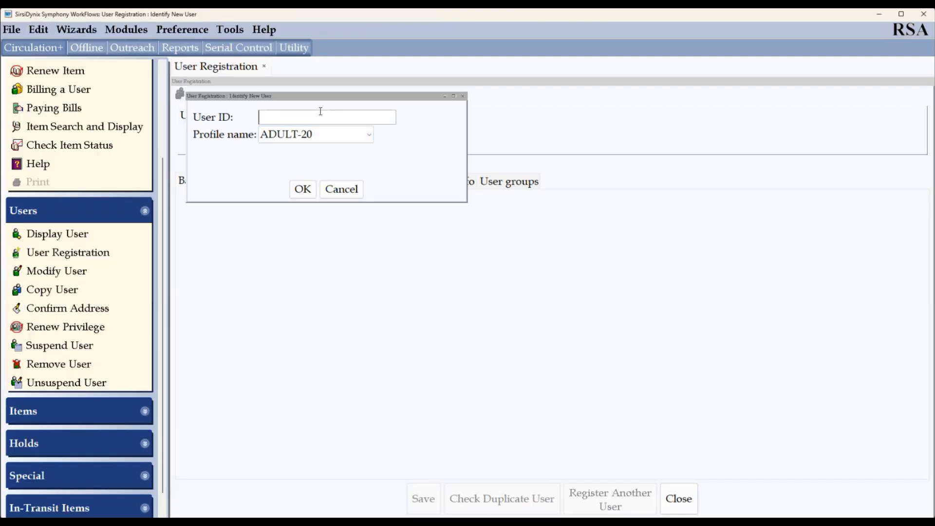
pyautogui.write('SNDEMO10')
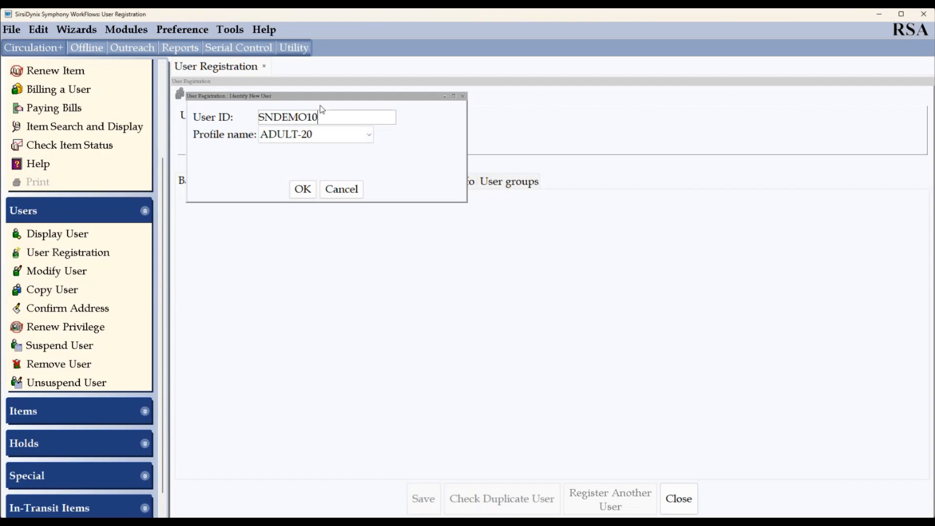
pyautogui.press('Return')
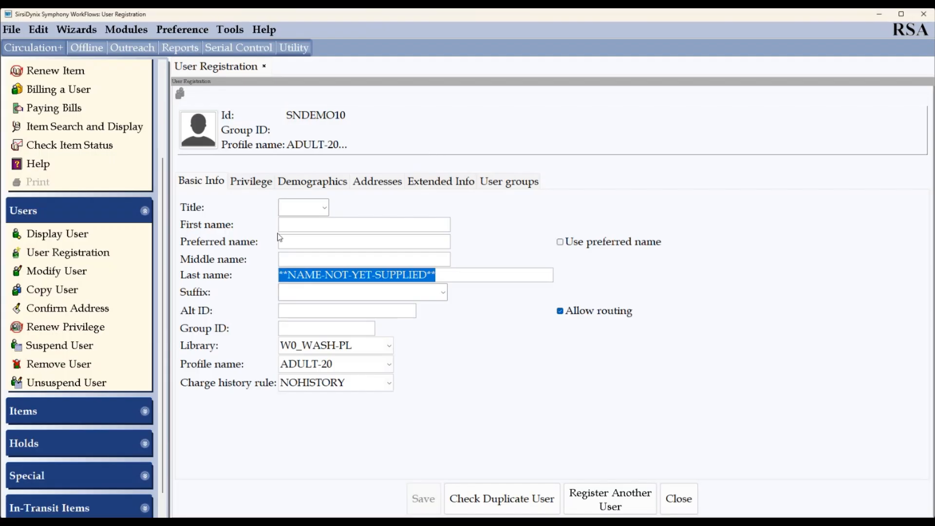
# - Enter the patron's first name, middle initial and last name in the registration form
pyautogui.click(296, 228)
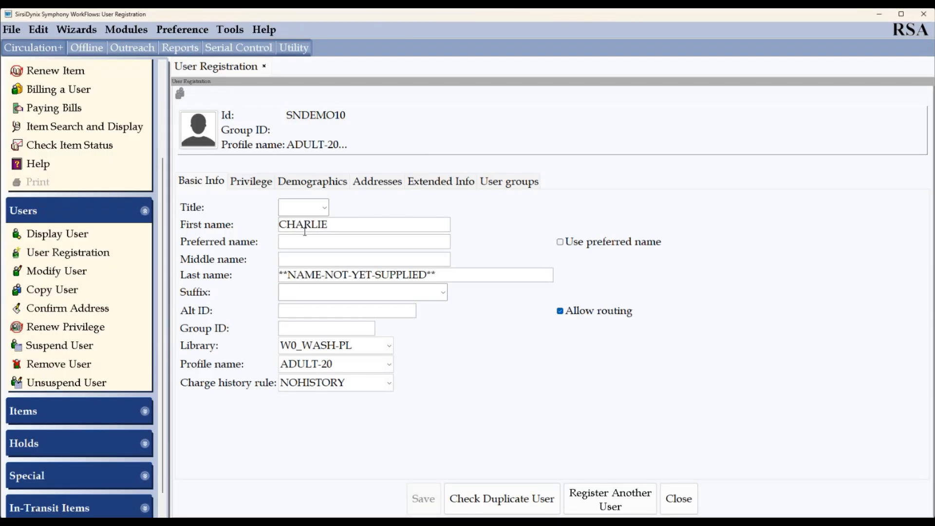
pyautogui.click(305, 257)
pyautogui.press('Tab')
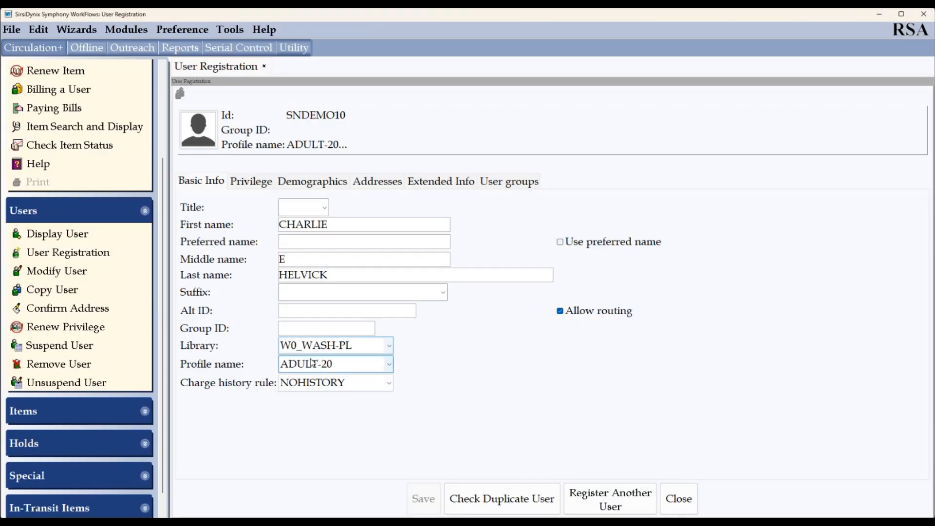
pyautogui.click(259, 186)
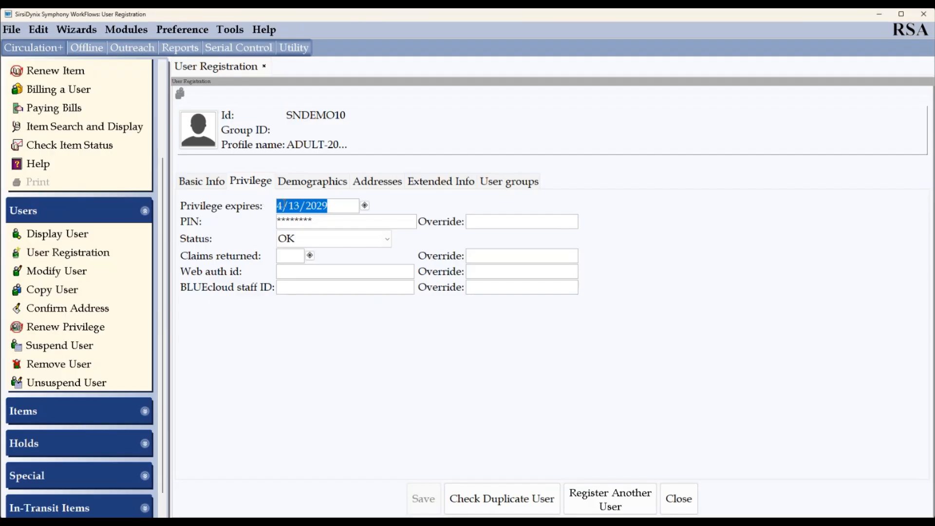
# - Change Privilege expires to 4/01/2029 and enter a PIN override
pyautogui.click(299, 205)
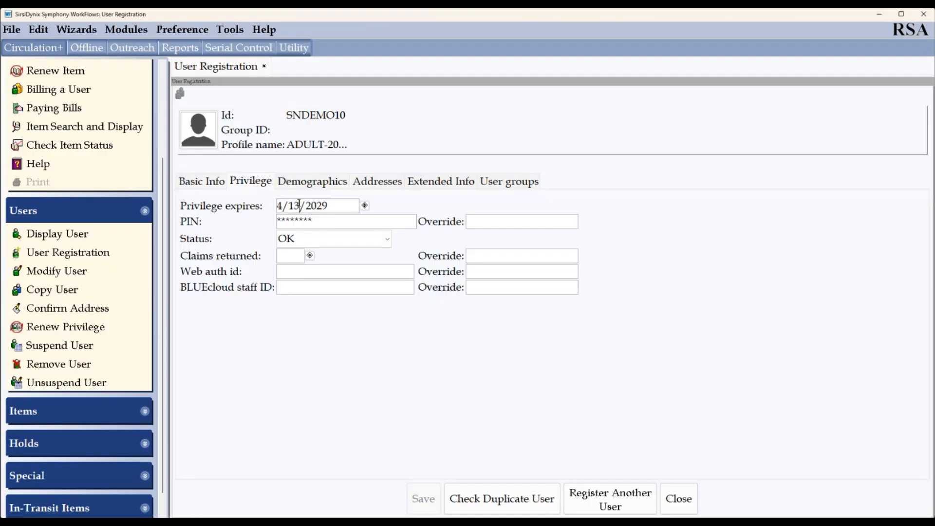
pyautogui.press('BackSpace')
pyautogui.press('BackSpace')
pyautogui.write('01')
pyautogui.click(490, 221)
pyautogui.write('***')
pyautogui.doubleClick(325, 218)
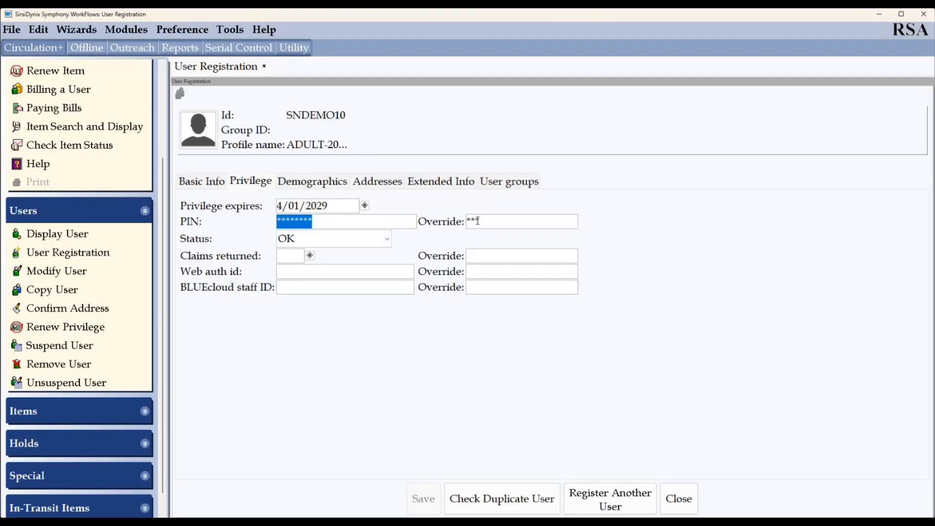
# - On Demographics, try W1_WASHSUN for user cat1, then restore it to W0_WASH-PL
pyautogui.click(304, 180)
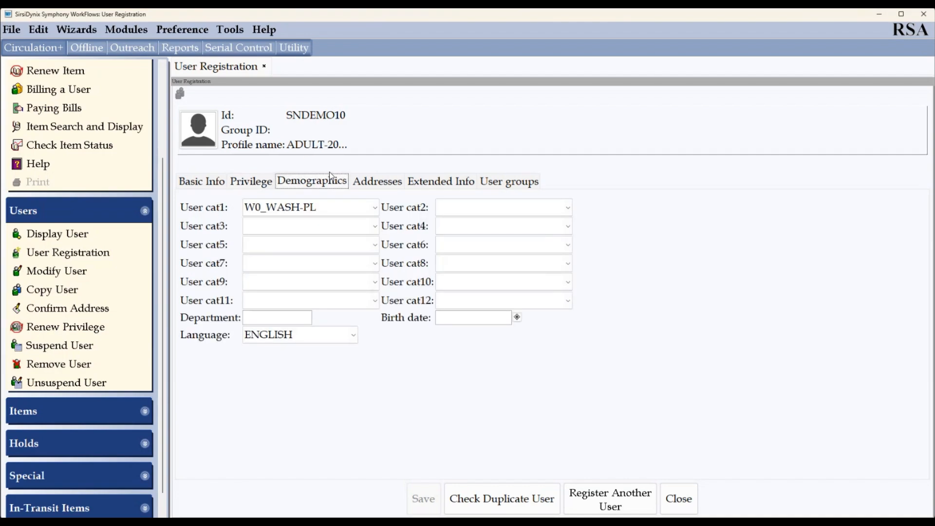
pyautogui.click(262, 209)
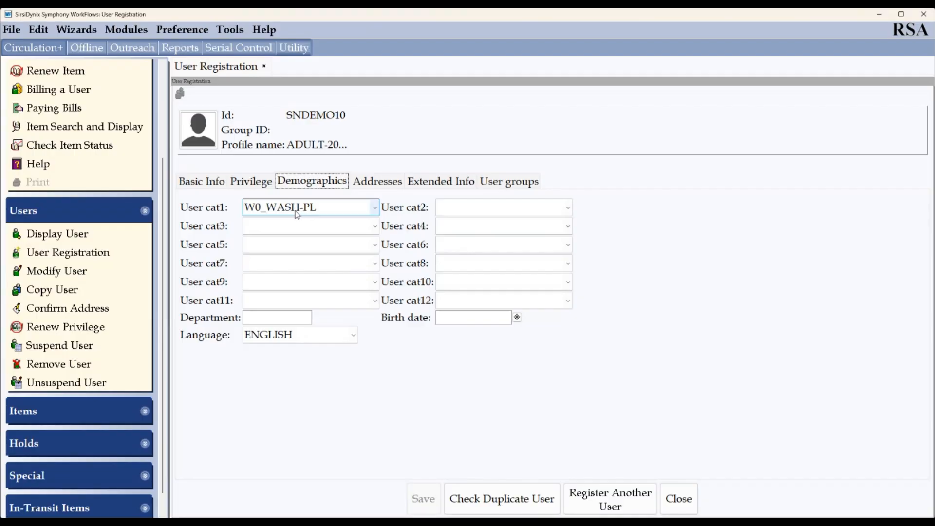
pyautogui.click(199, 183)
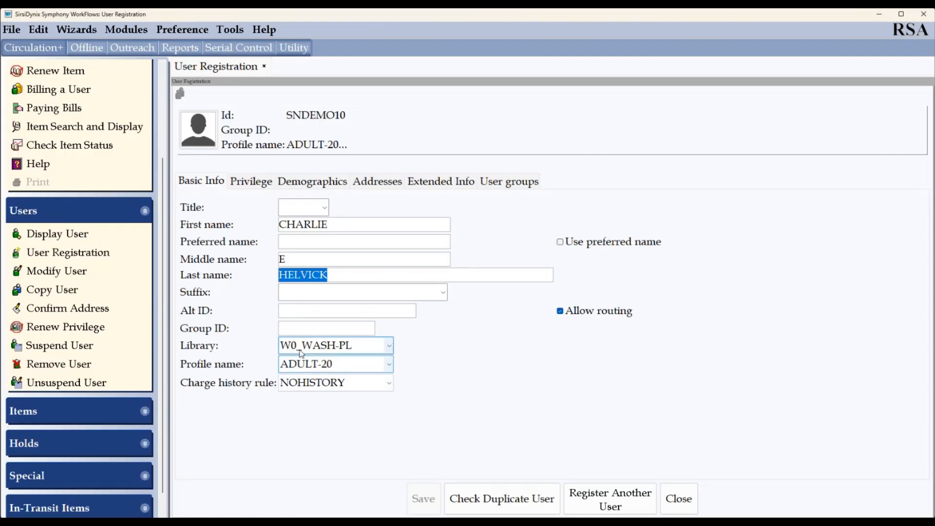
pyautogui.click(310, 182)
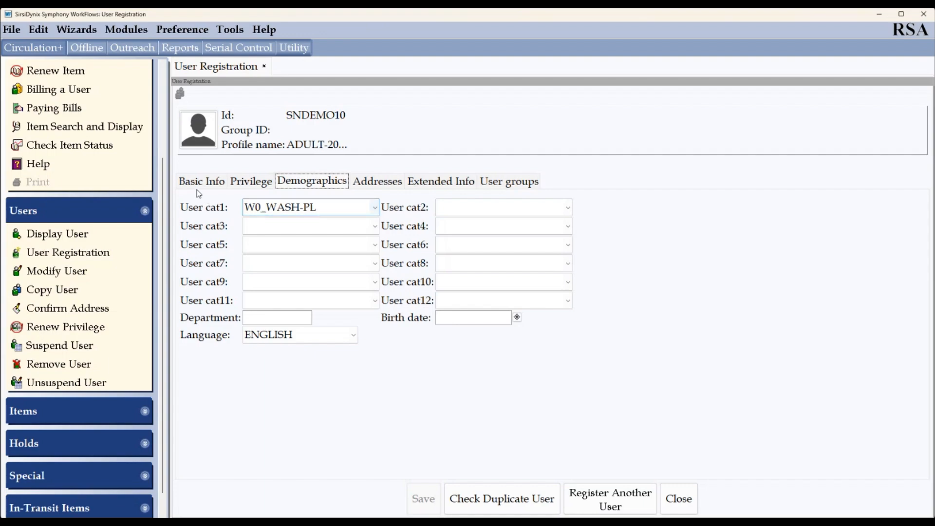
pyautogui.click(339, 212)
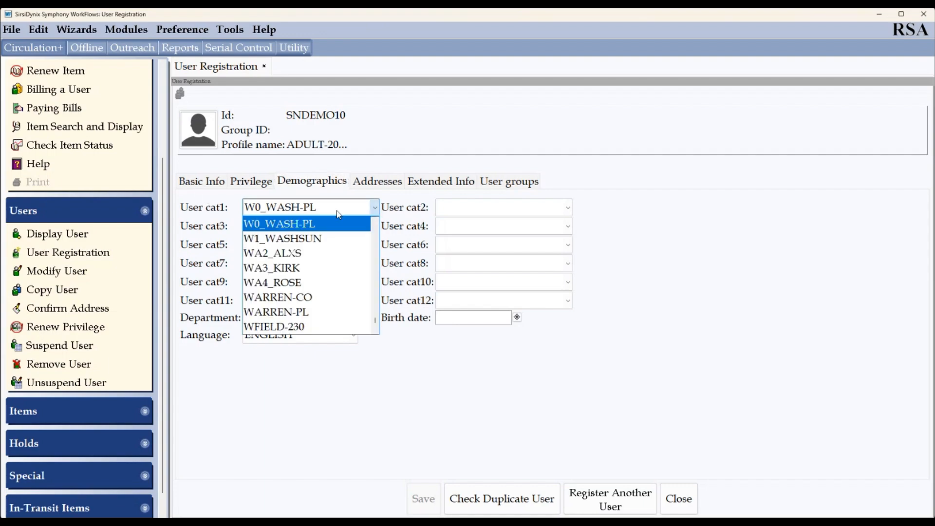
pyautogui.click(327, 239)
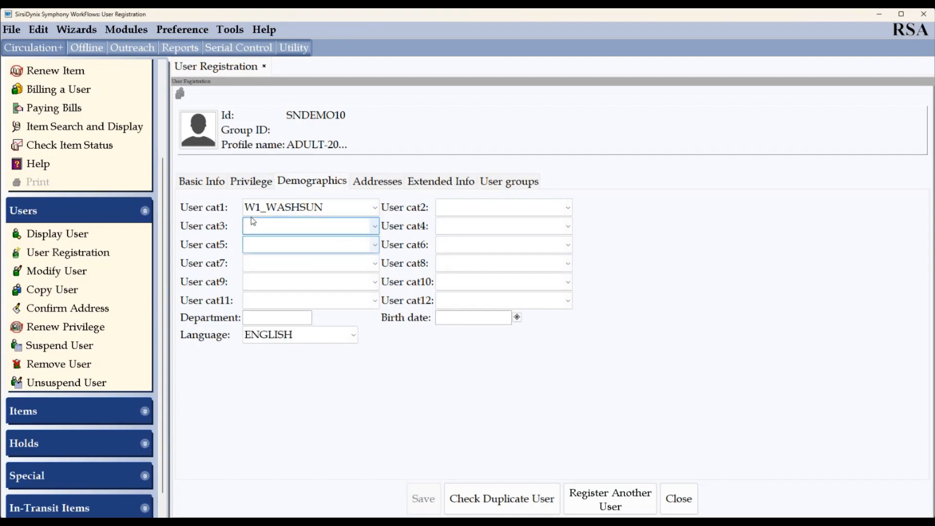
pyautogui.click(319, 208)
pyautogui.click(322, 224)
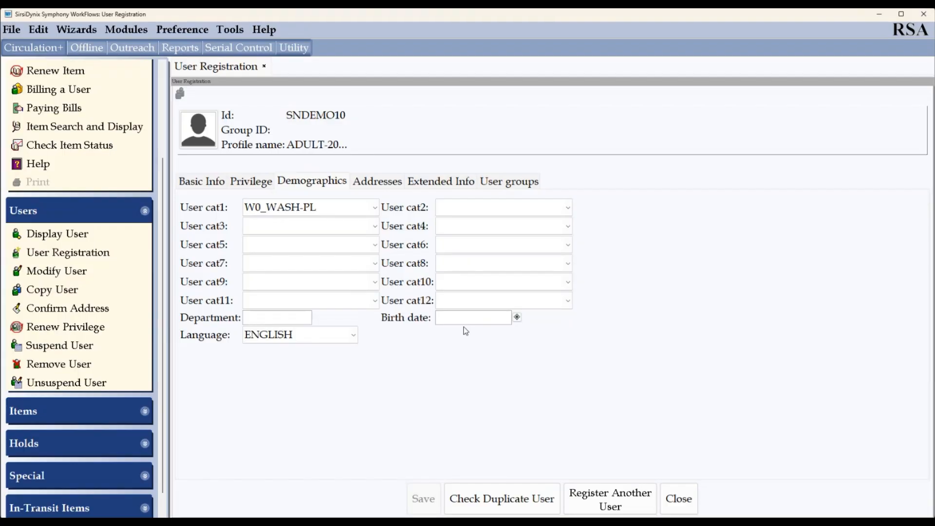
# - Enter birth date 12/12/12 and confirm it as 12/12/2012 in the calendar
pyautogui.write('12/12/12')
pyautogui.click(517, 319)
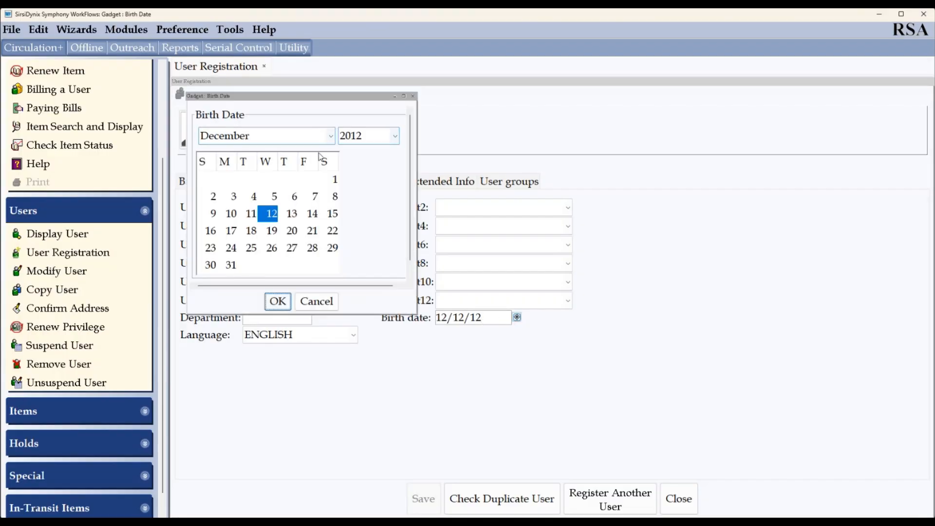
pyautogui.click(278, 300)
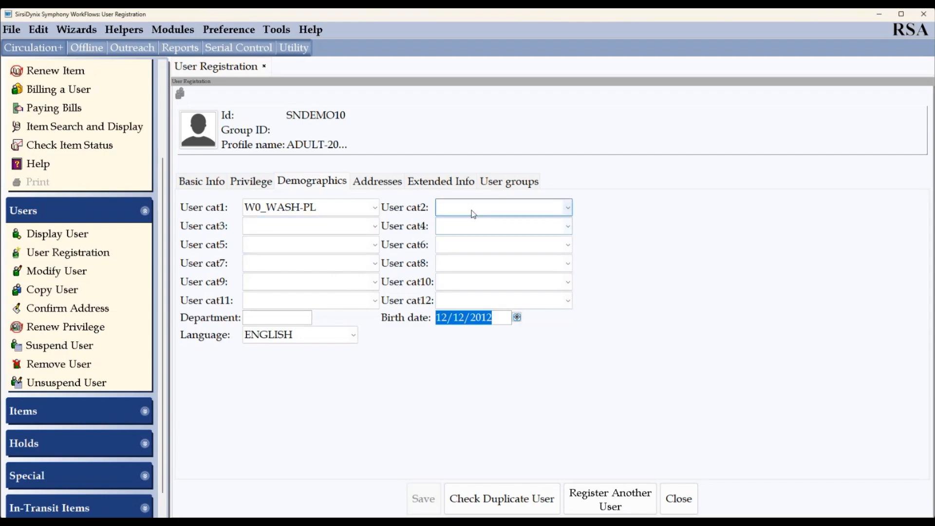
# - Review the choices for user categories 2 through 6, leaving them all blank
pyautogui.click(473, 245)
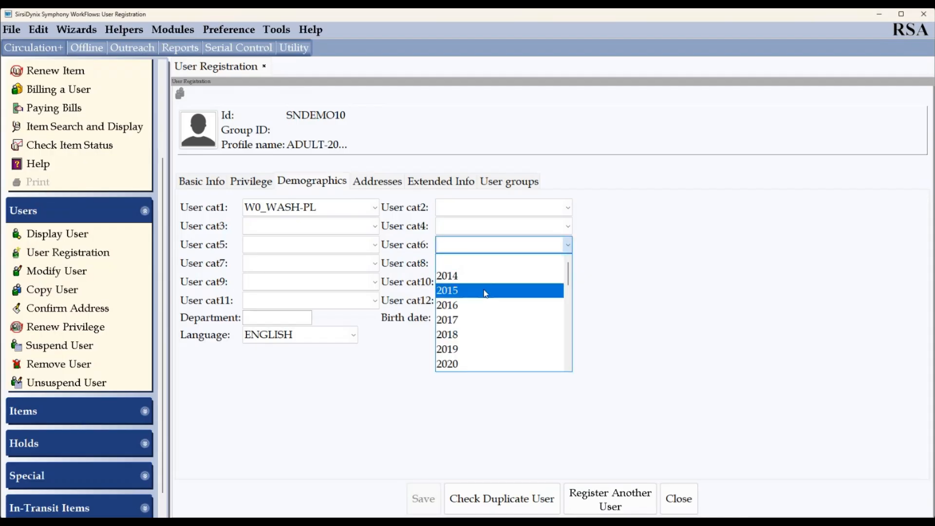
pyautogui.click(456, 248)
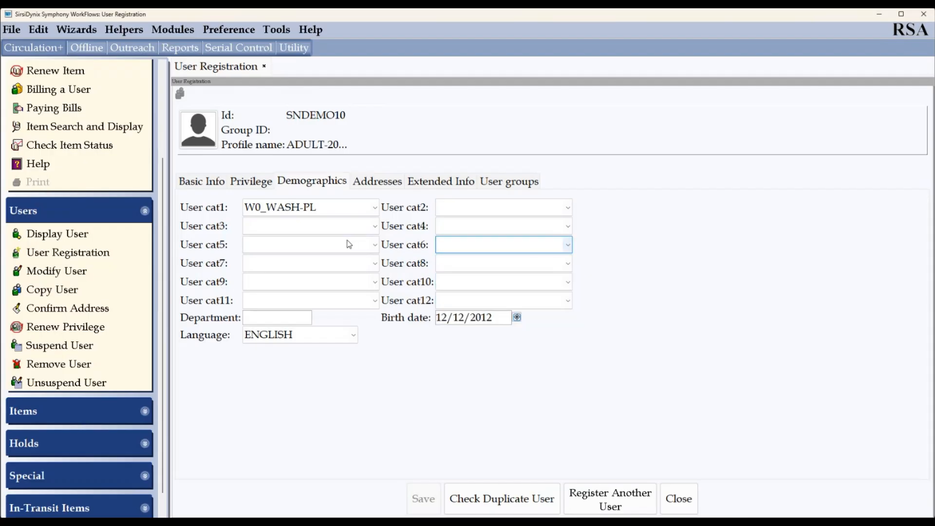
pyautogui.click(480, 207)
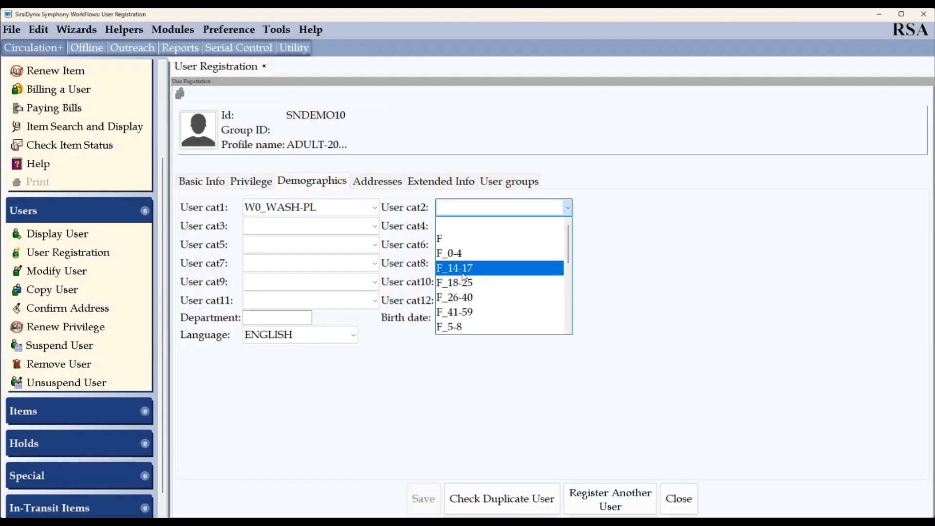
pyautogui.click(305, 244)
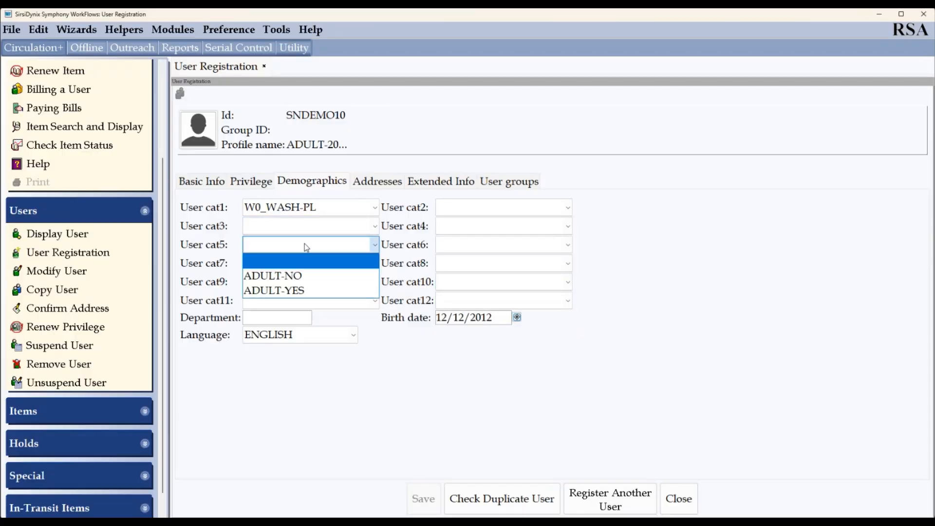
pyautogui.click(306, 246)
pyautogui.click(302, 226)
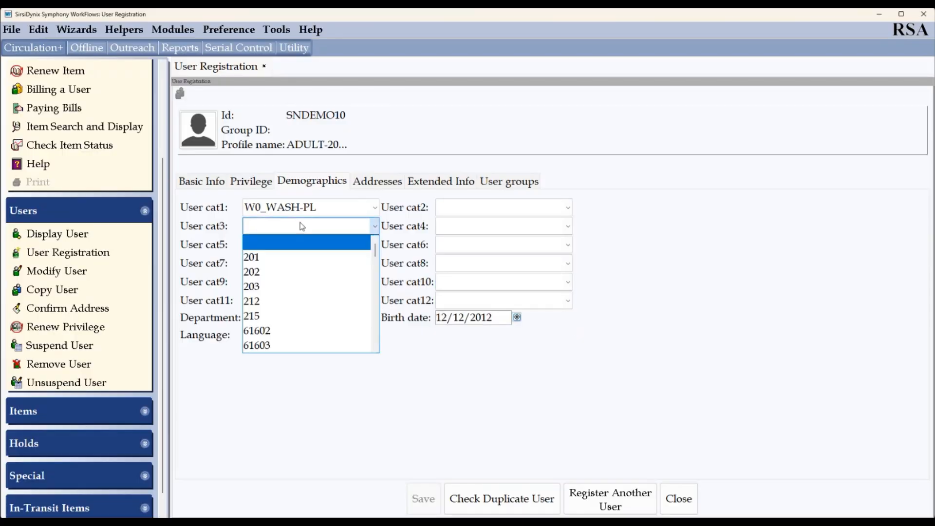
pyautogui.click(302, 226)
pyautogui.click(483, 244)
pyautogui.click(484, 245)
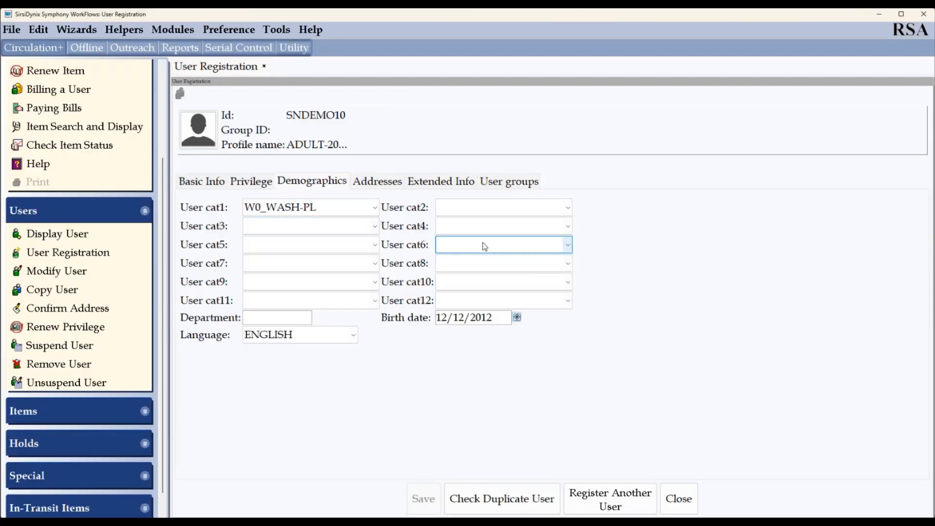
pyautogui.click(484, 226)
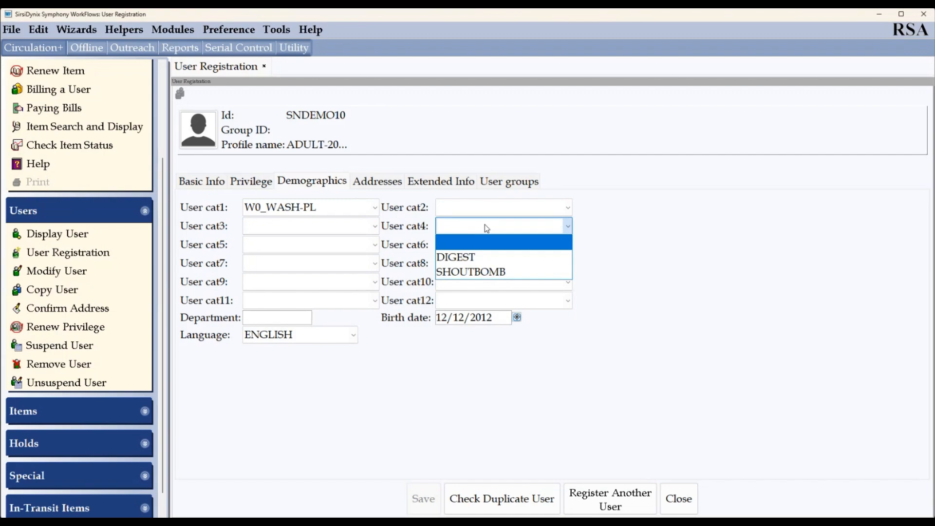
pyautogui.click(484, 225)
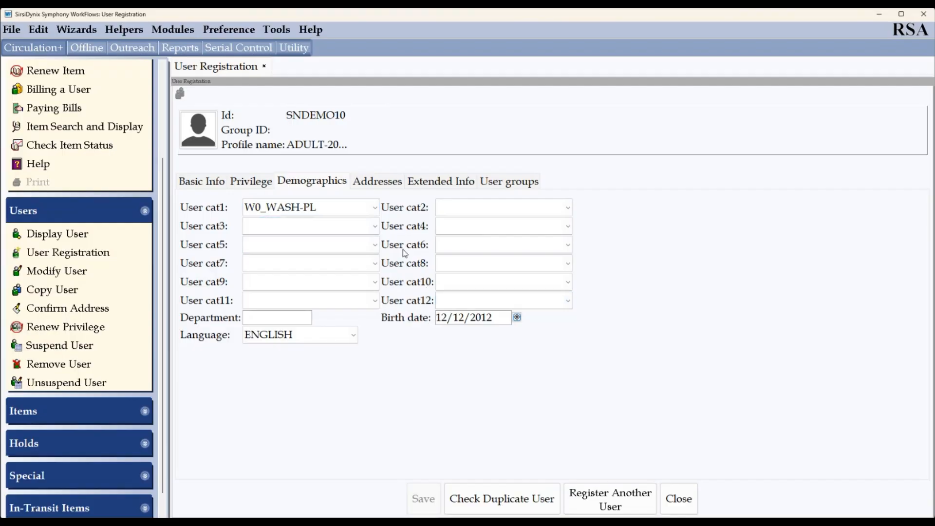
# - Enter the patron's phone number in the PHONE field of Address 1
pyautogui.click(390, 181)
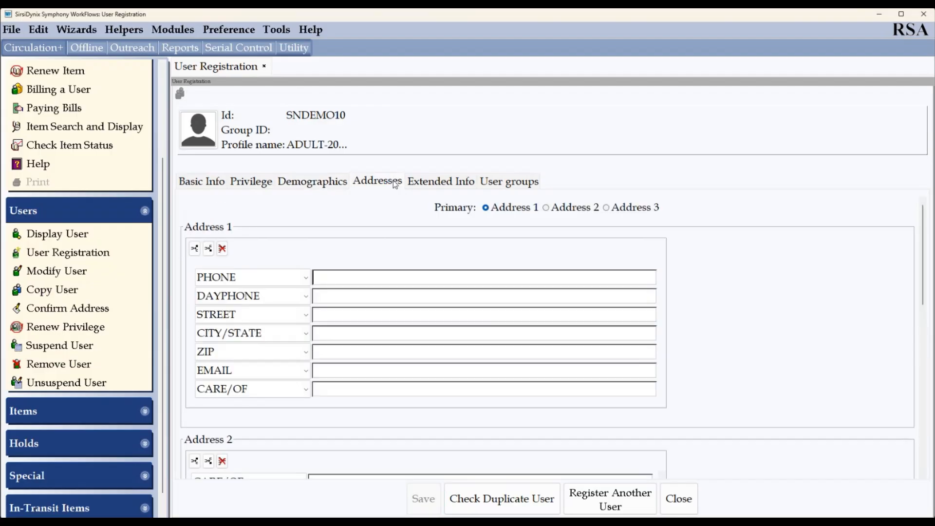
pyautogui.scroll(-1, 312, 234)
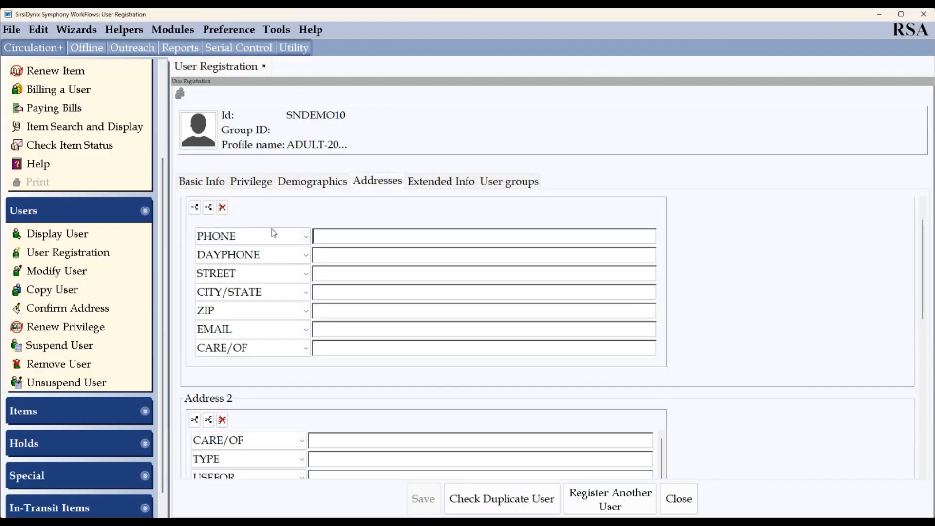
pyautogui.click(326, 274)
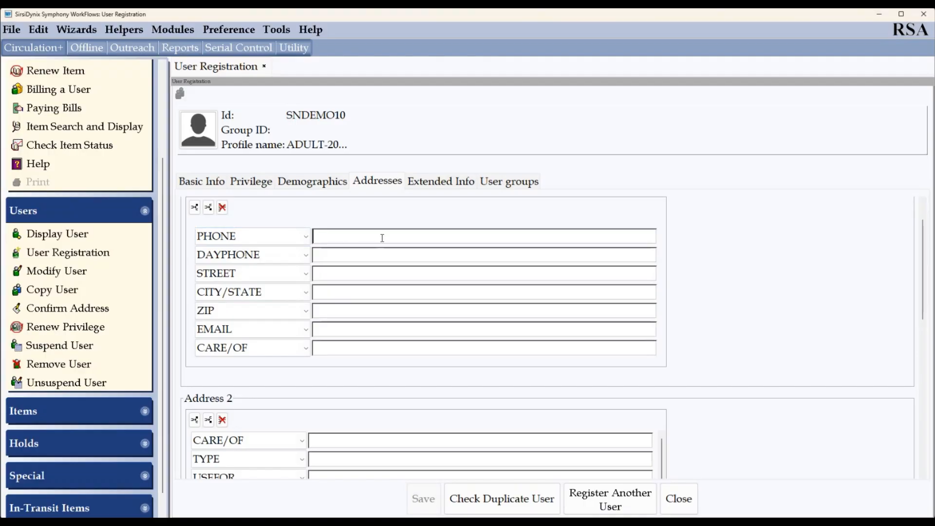
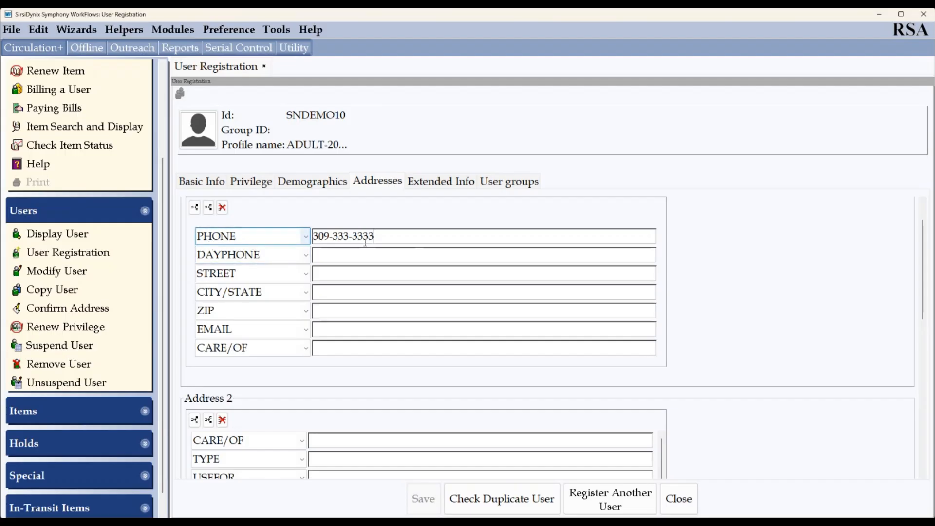
# - Fill in Address 1's street, city/state and ZIP code for the patron
pyautogui.click(338, 272)
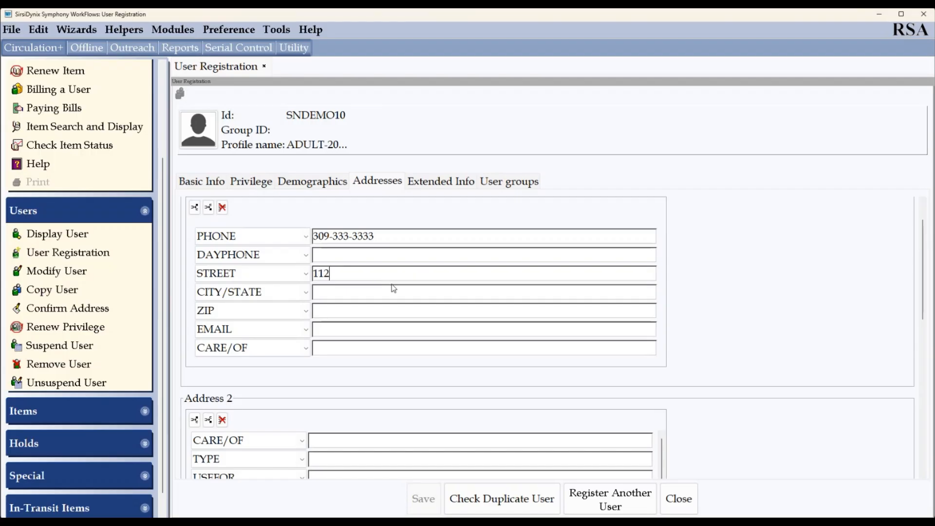
pyautogui.press('Tab')
pyautogui.click(366, 307)
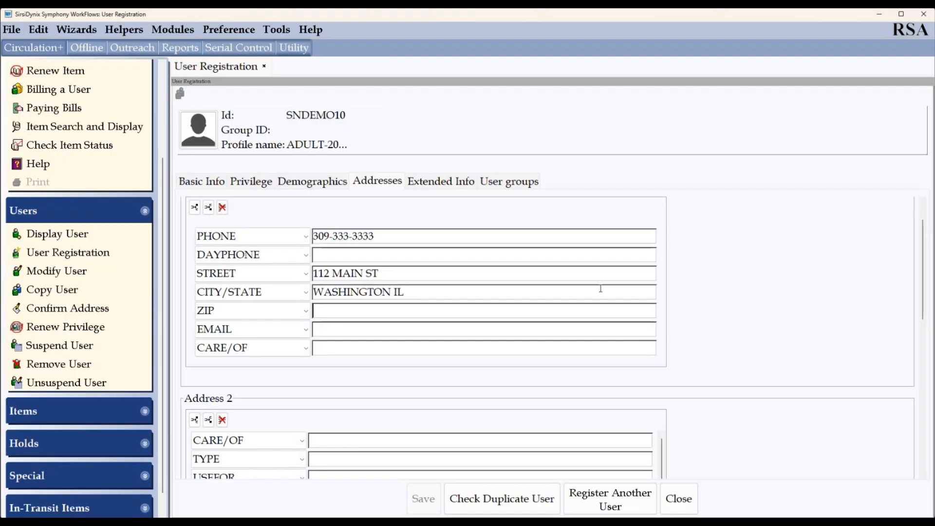
pyautogui.write('61571')
pyautogui.press('Tab')
pyautogui.press('Tab')
# - Add the NOTE '4.13.26 SN/WASH MAIN THIS IS A DEMO NOTE.' under Extended Info
pyautogui.click(447, 186)
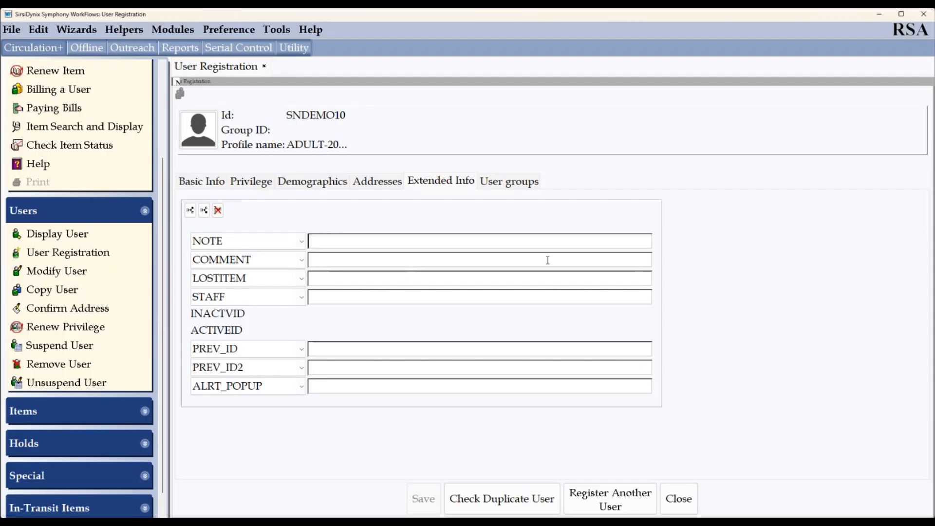
pyautogui.write('4.13.26 SN/WASH MAIN')
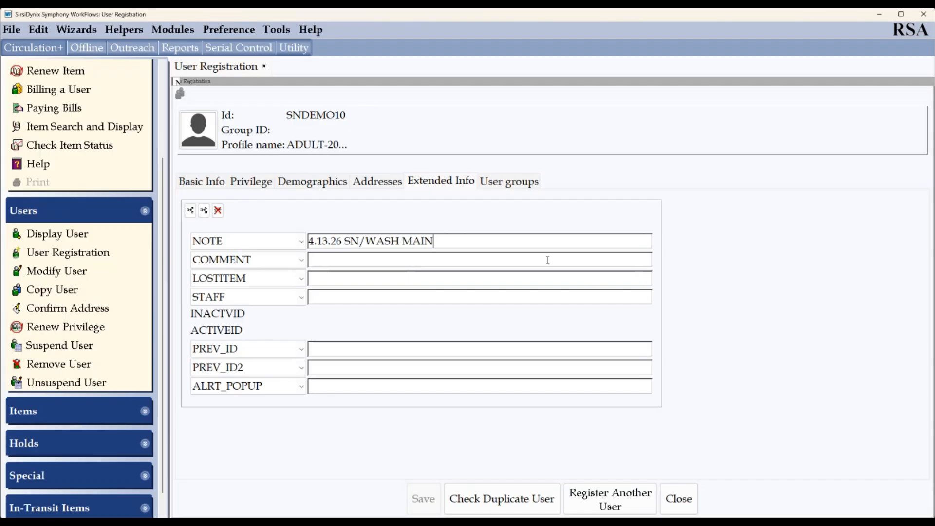
pyautogui.write(' THIS IS A DEMO NOTE.')
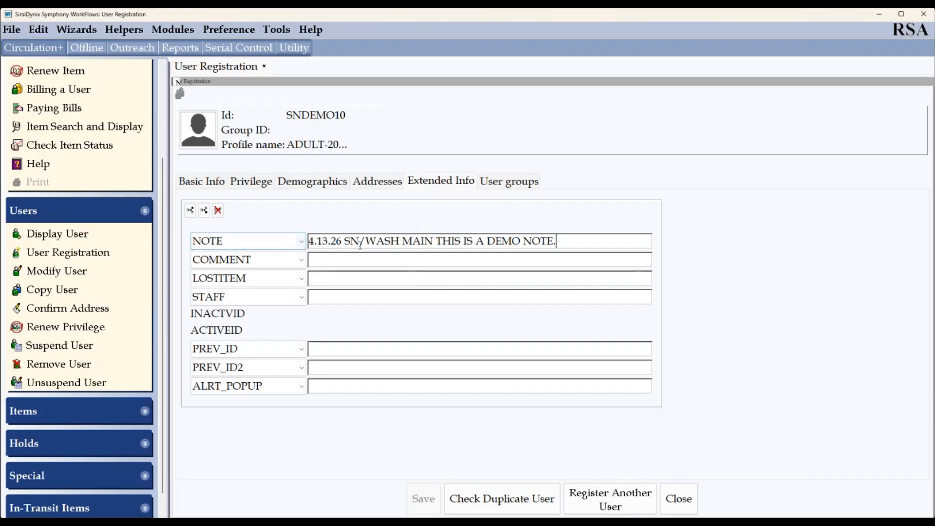
# - Confirm no duplicate users exist, save the new patron, and reopen the record for more changes
pyautogui.click(507, 504)
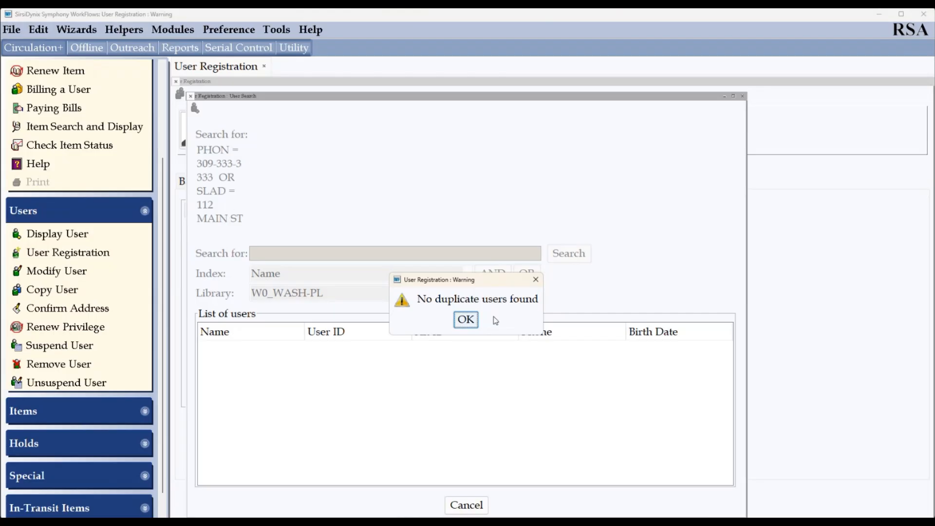
pyautogui.click(459, 320)
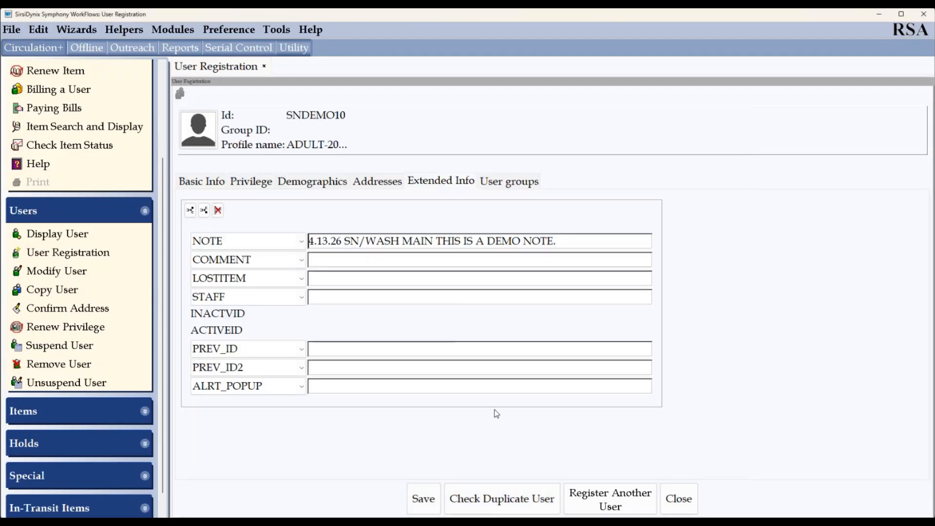
pyautogui.click(416, 502)
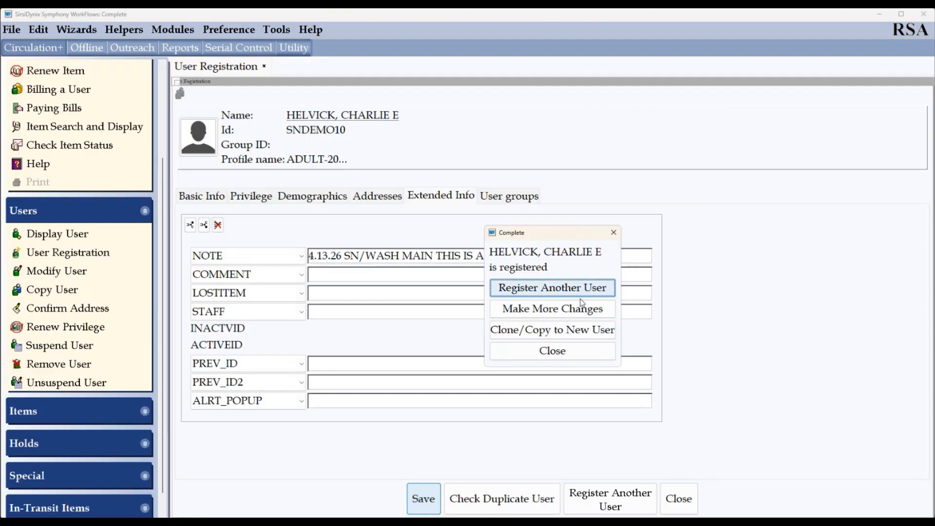
pyautogui.click(539, 350)
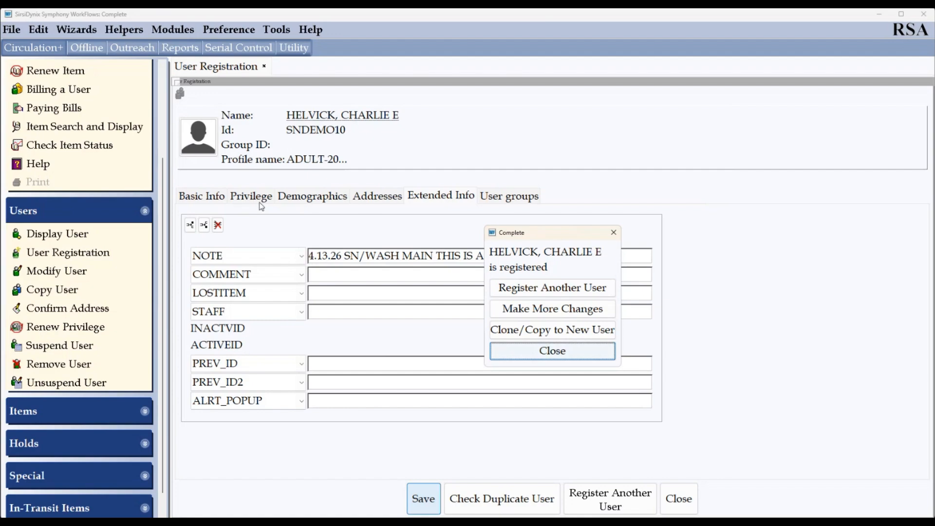
pyautogui.click(559, 316)
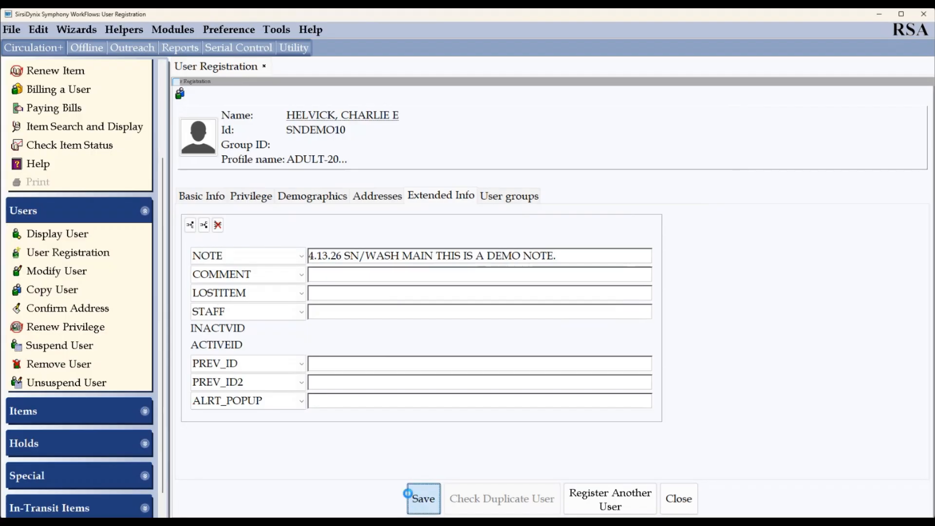
# - Save the patron record again and choose Clone/Copy to New User
pyautogui.click(419, 498)
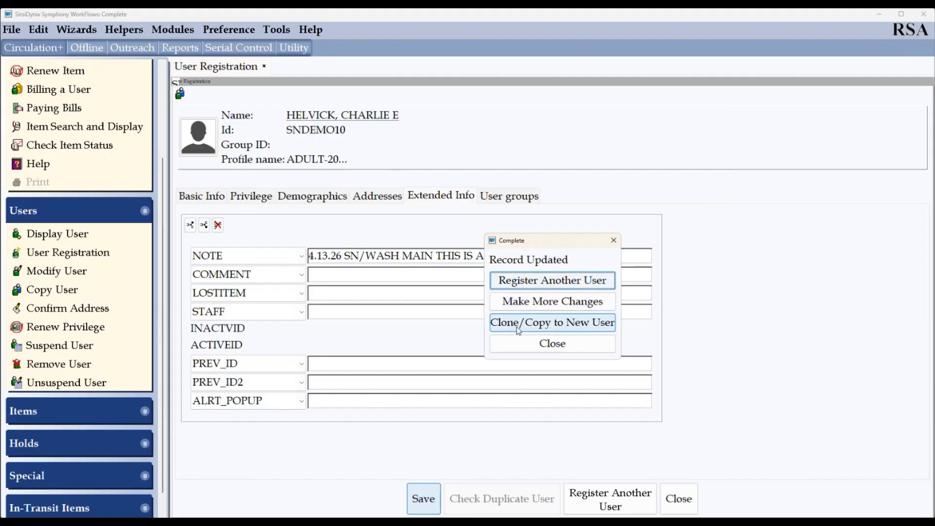
pyautogui.click(532, 325)
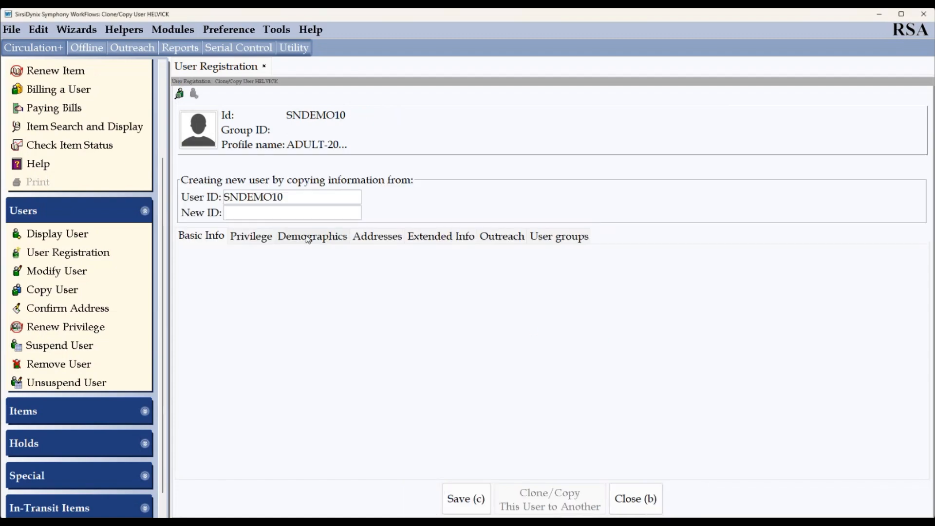
# - Create the copied user under the new ID SNDEMO11
pyautogui.click(291, 214)
pyautogui.write('SNDEMO11')
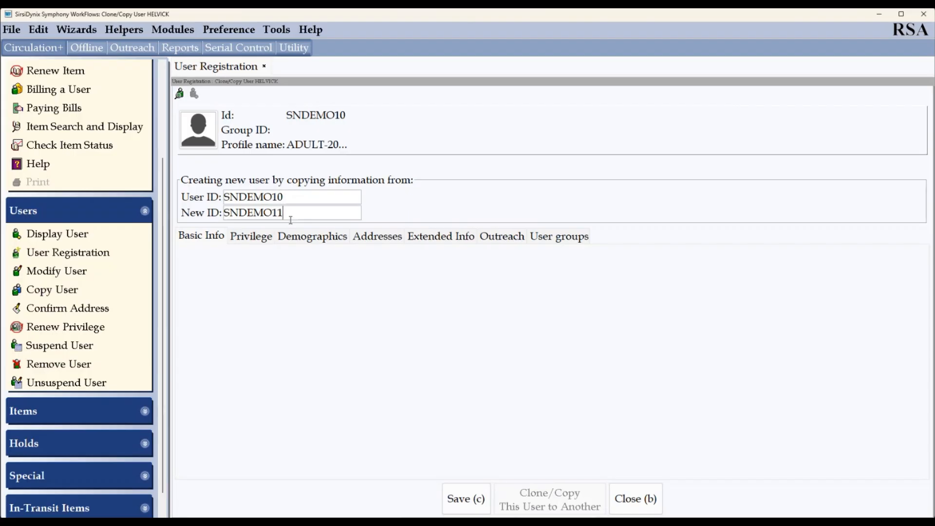
pyautogui.press('Return')
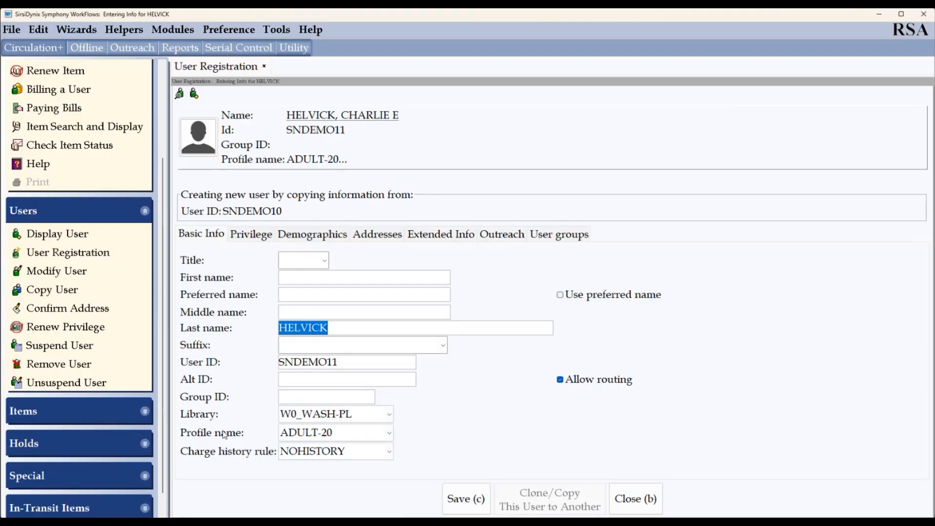
# - Review the copied privilege, demographics, address and note details of SNDEMO11
pyautogui.click(249, 235)
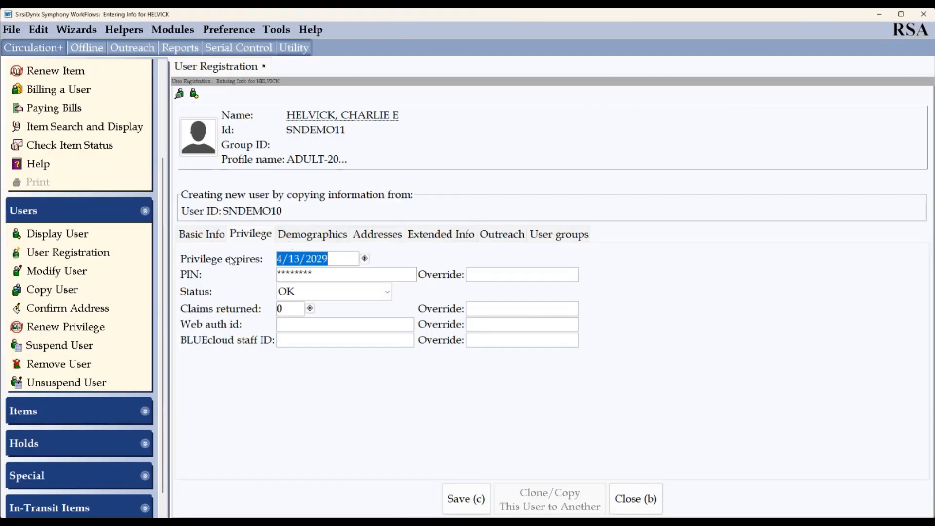
pyautogui.click(322, 237)
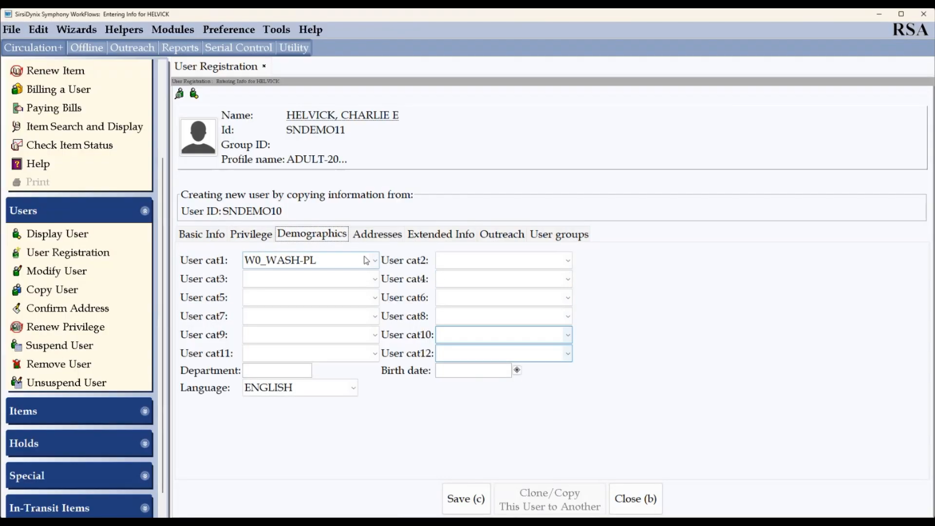
pyautogui.click(379, 233)
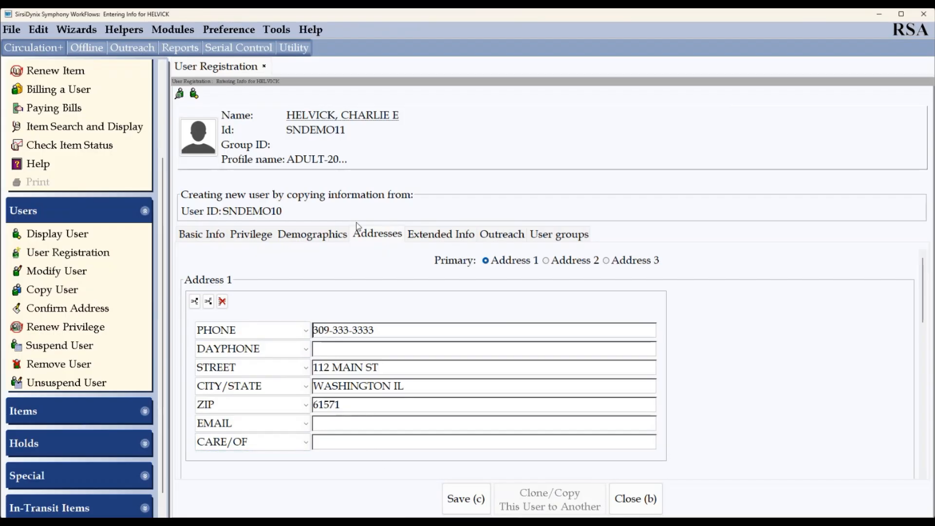
pyautogui.click(449, 236)
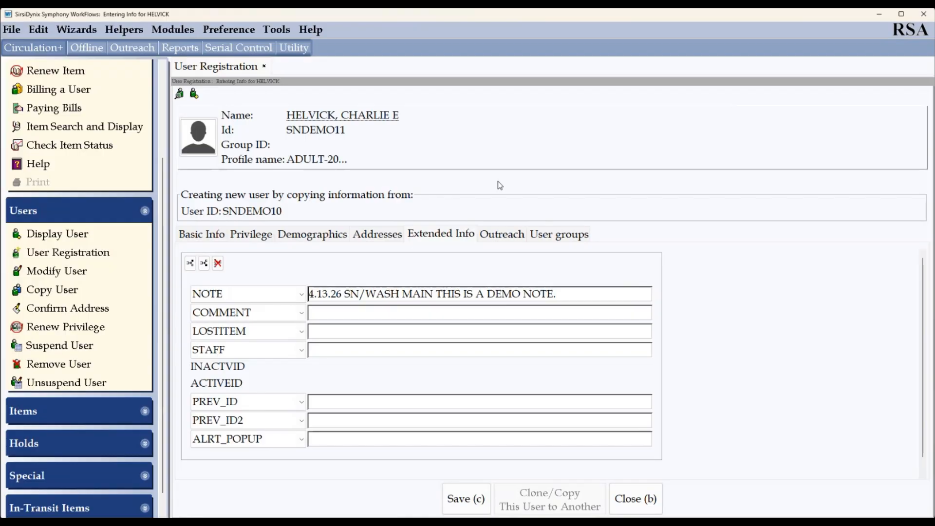
# - Change the copied user's profile on Basic Info to JUV-20 and close the form
pyautogui.click(210, 234)
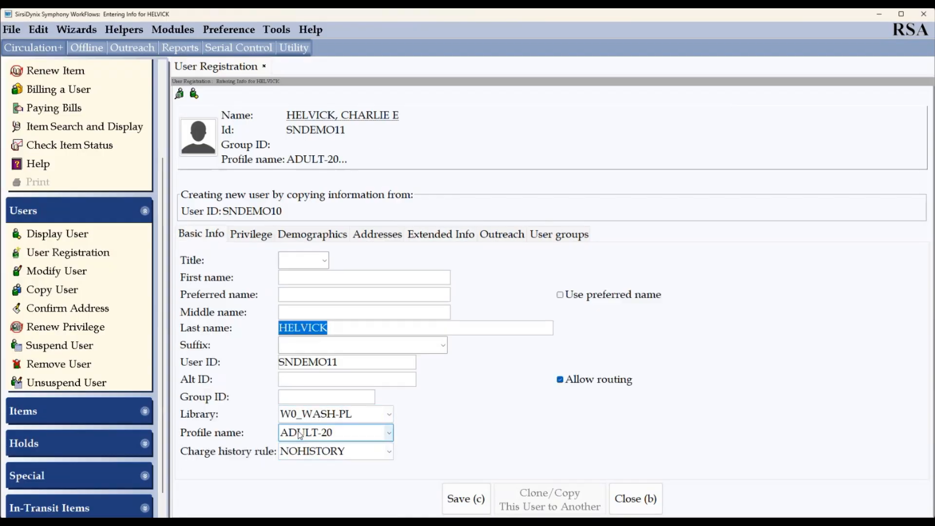
pyautogui.click(300, 435)
pyautogui.click(309, 372)
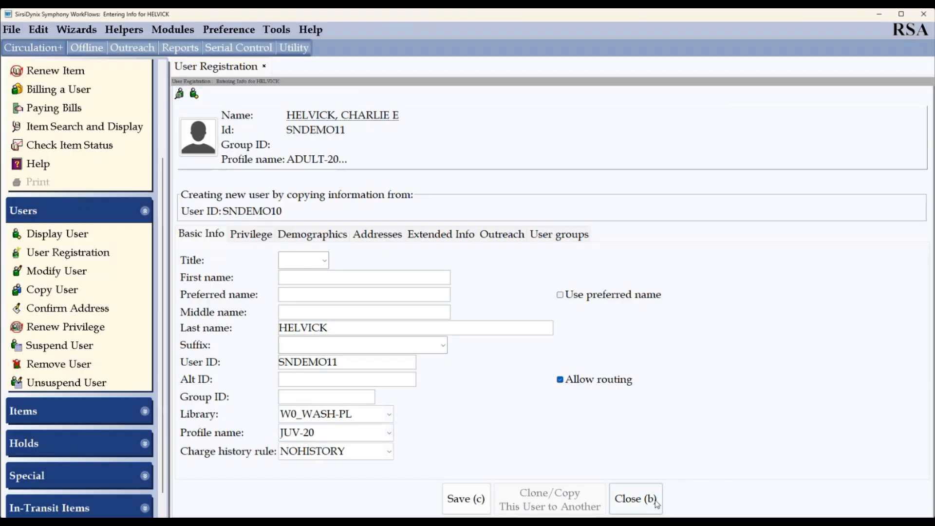
pyautogui.click(636, 502)
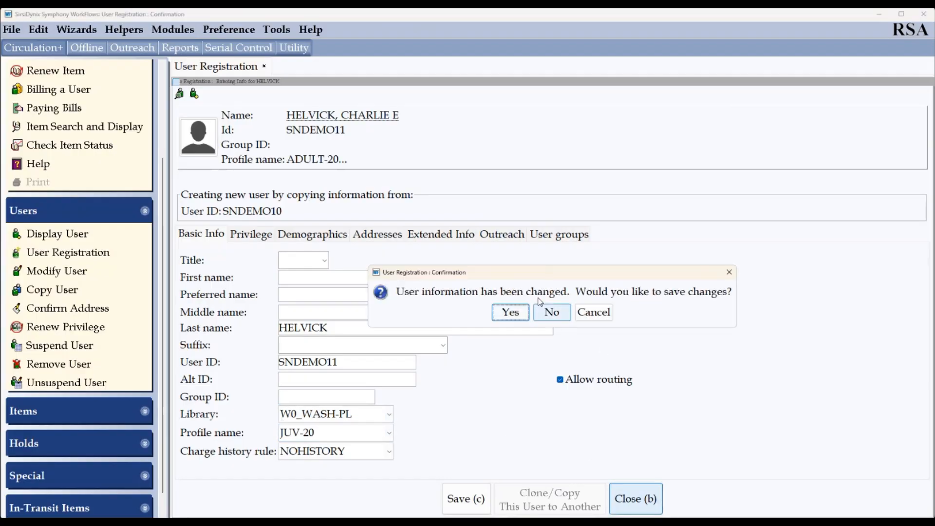